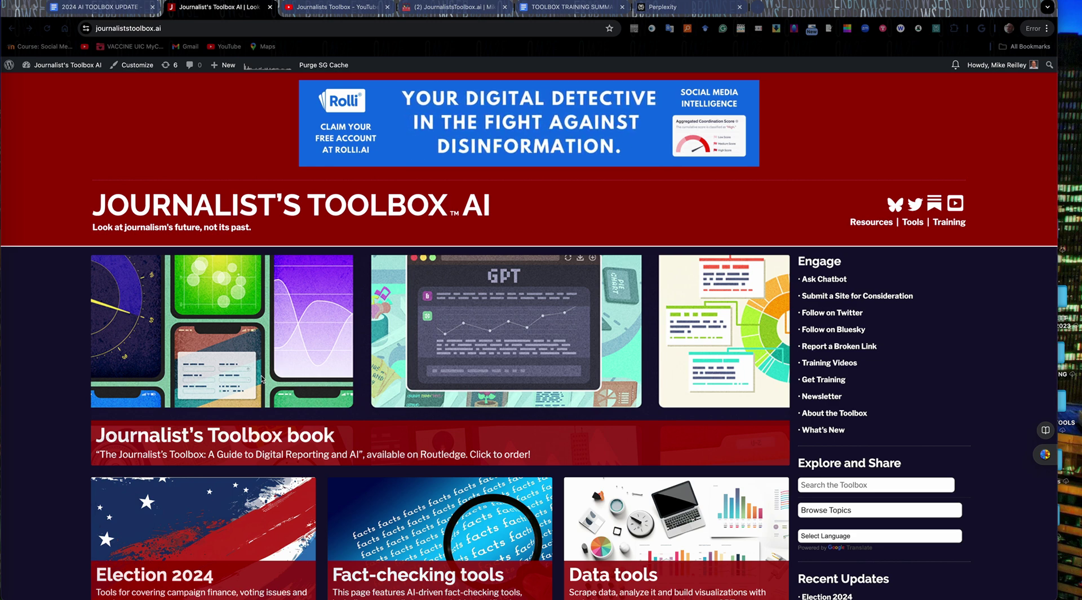
Step: Open the AI fact-checking tools page and dismiss the newsletter sign-up banner
{"action": "scroll", "coordinate": [245, 468], "scroll_direction": "down", "scroll_amount": 4}
{"action": "scroll", "coordinate": [248, 436], "scroll_direction": "down", "scroll_amount": 5}
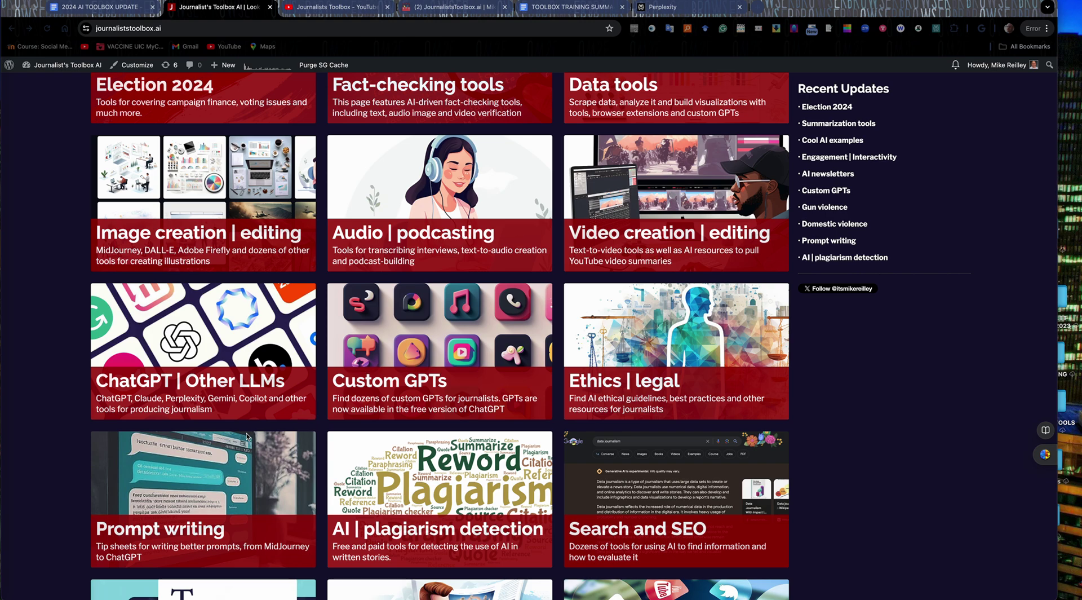
{"action": "scroll", "coordinate": [246, 435], "scroll_direction": "up", "scroll_amount": 5}
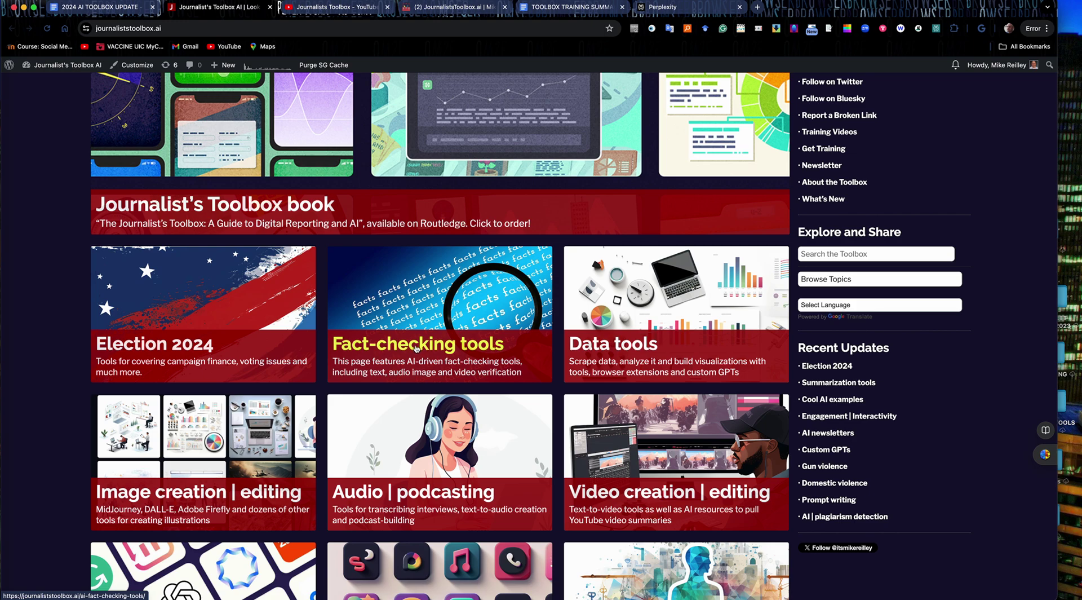
{"action": "left_click", "coordinate": [417, 348]}
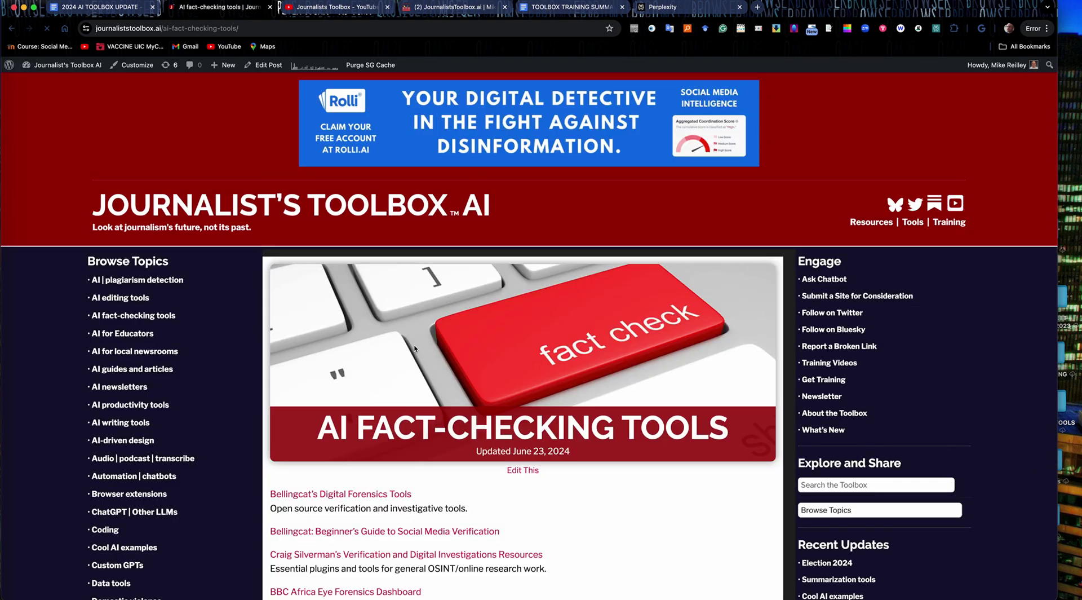
{"action": "scroll", "coordinate": [350, 358], "scroll_direction": "down", "scroll_amount": 7}
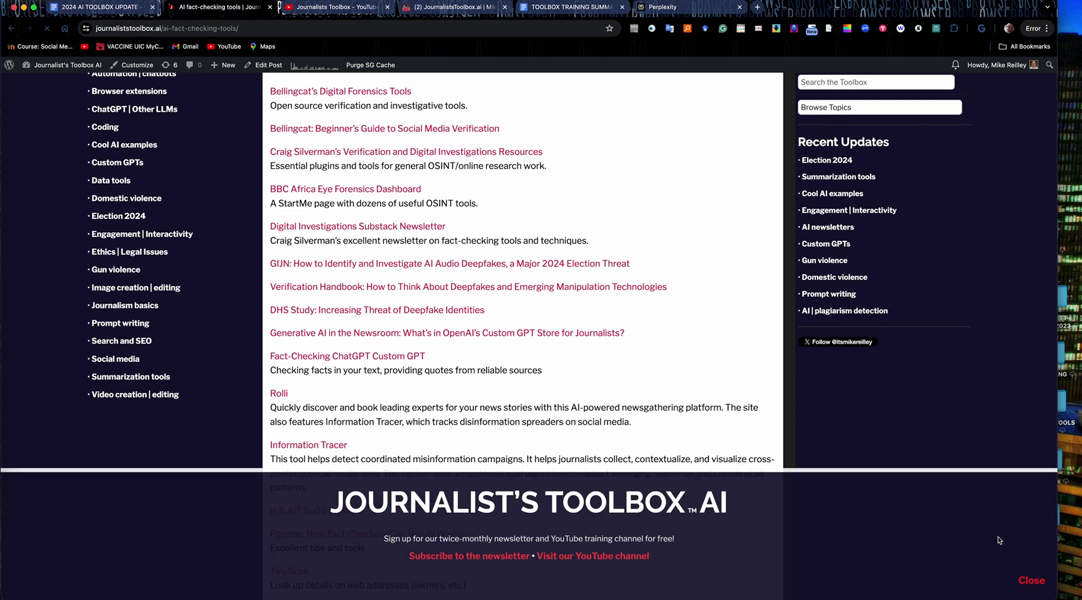
{"action": "left_click", "coordinate": [1025, 581]}
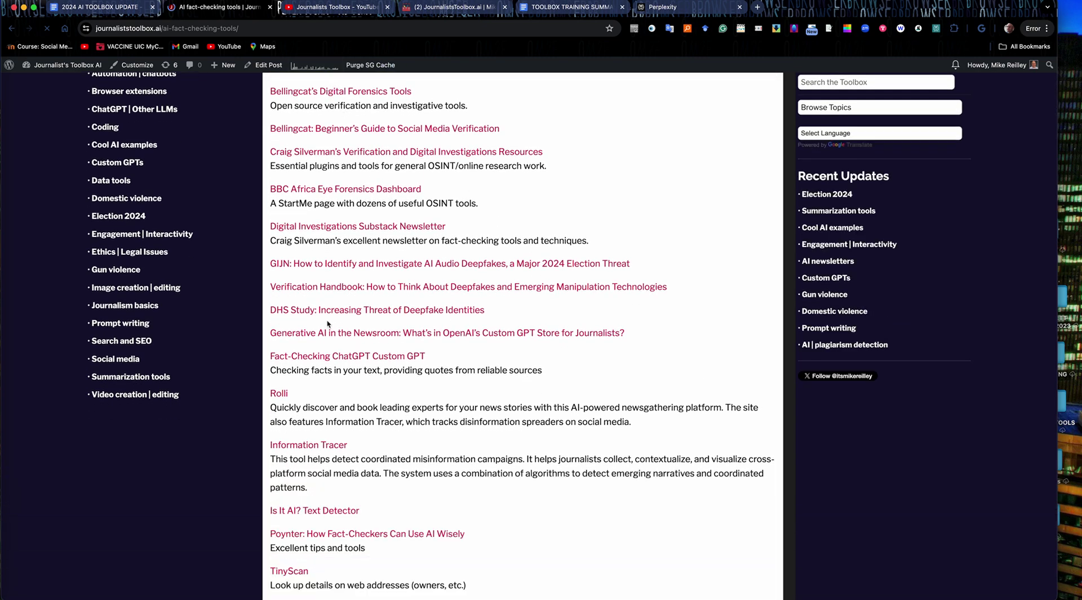
Step: Browse the fact-checking tools list, then switch to the Journalists Toolbox YouTube channel
{"action": "scroll", "coordinate": [330, 326], "scroll_direction": "down", "scroll_amount": 8}
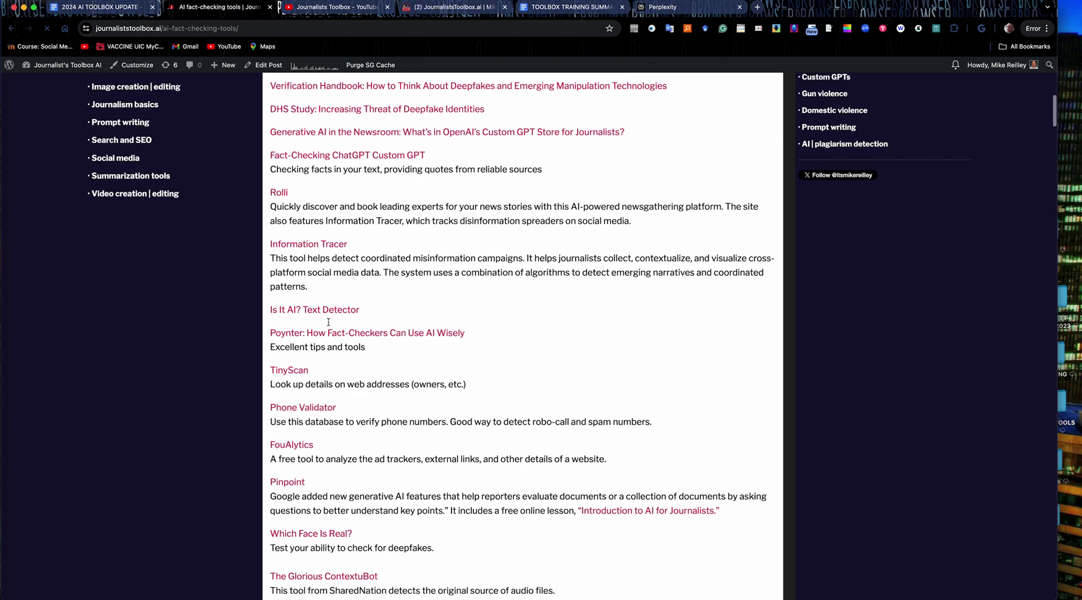
{"action": "scroll", "coordinate": [329, 326], "scroll_direction": "down", "scroll_amount": 13}
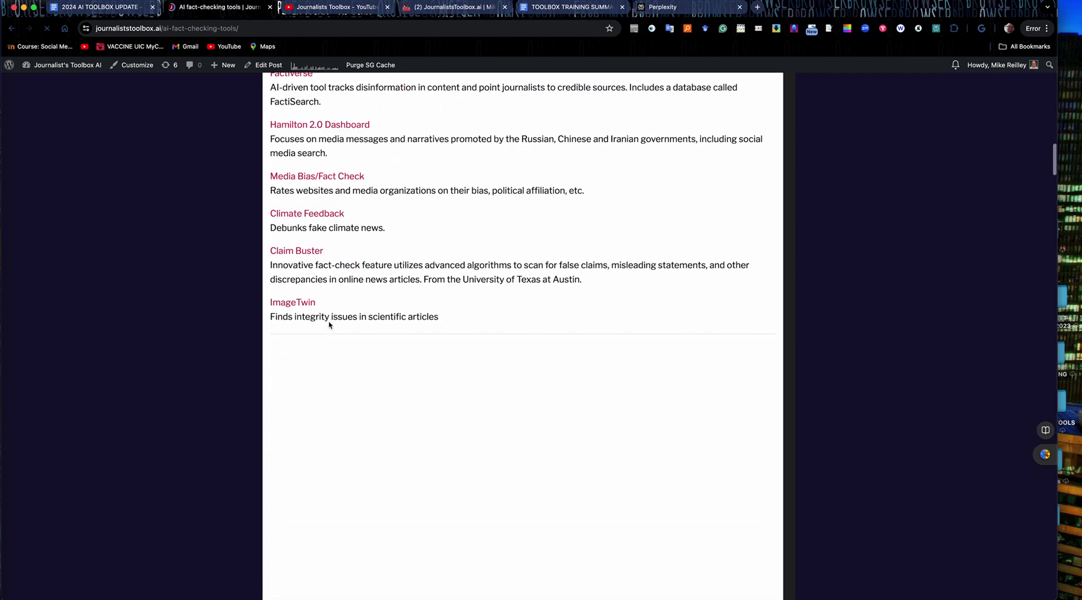
{"action": "scroll", "coordinate": [329, 325], "scroll_direction": "down", "scroll_amount": 18}
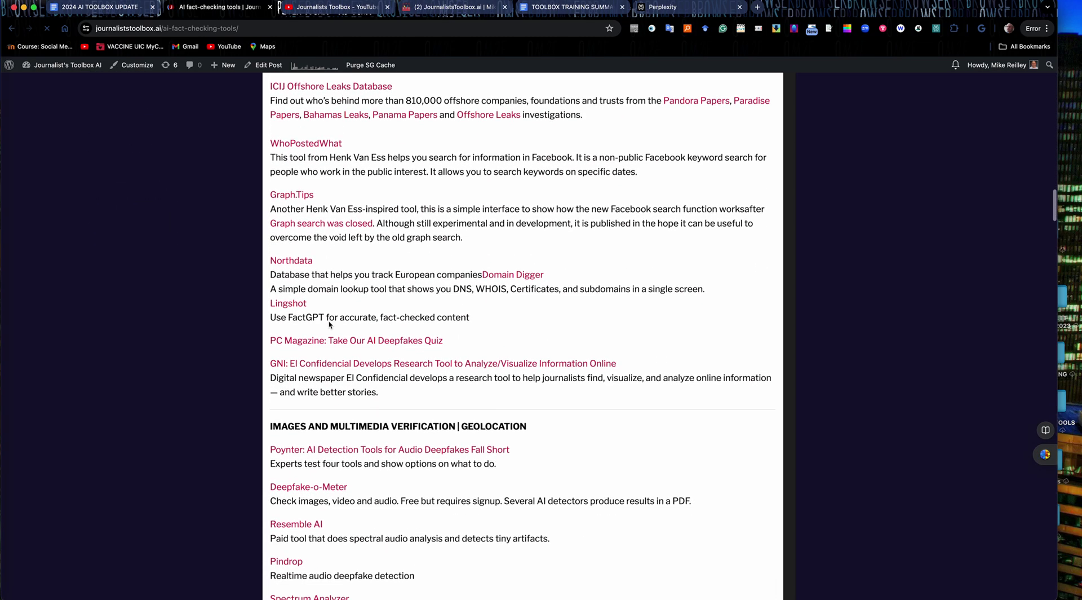
{"action": "scroll", "coordinate": [328, 321], "scroll_direction": "down", "scroll_amount": 20}
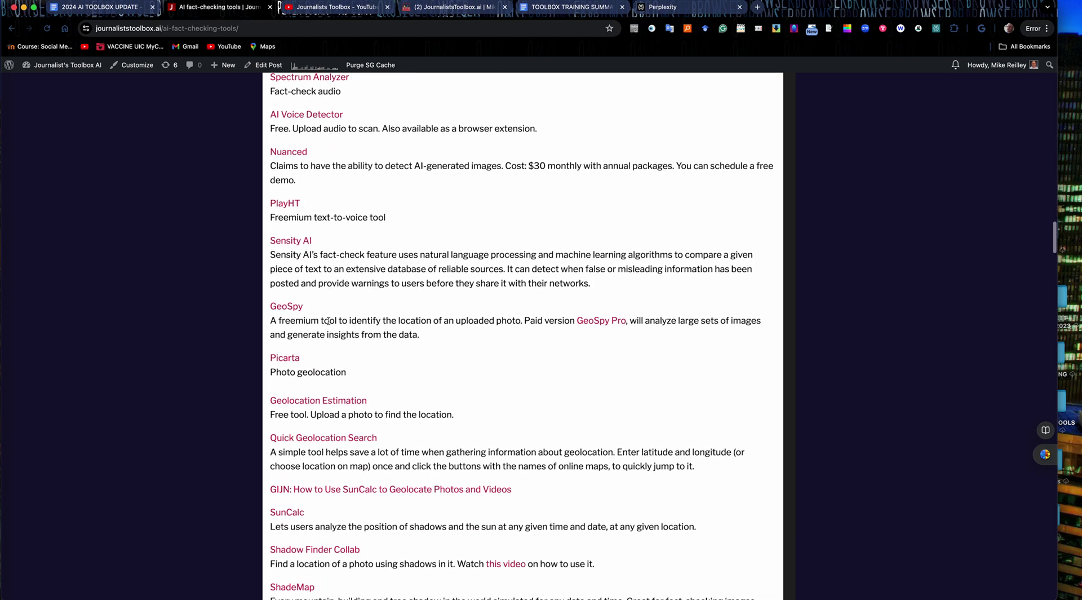
{"action": "scroll", "coordinate": [328, 324], "scroll_direction": "up", "scroll_amount": 4}
{"action": "scroll", "coordinate": [539, 381], "scroll_direction": "down", "scroll_amount": 2}
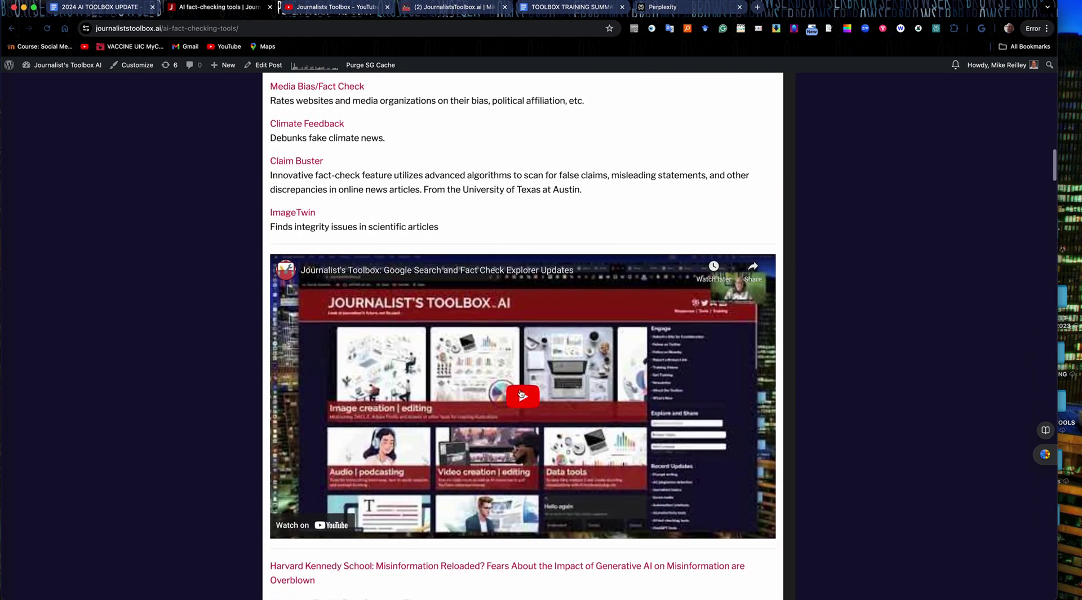
{"action": "scroll", "coordinate": [482, 268], "scroll_direction": "up", "scroll_amount": 20}
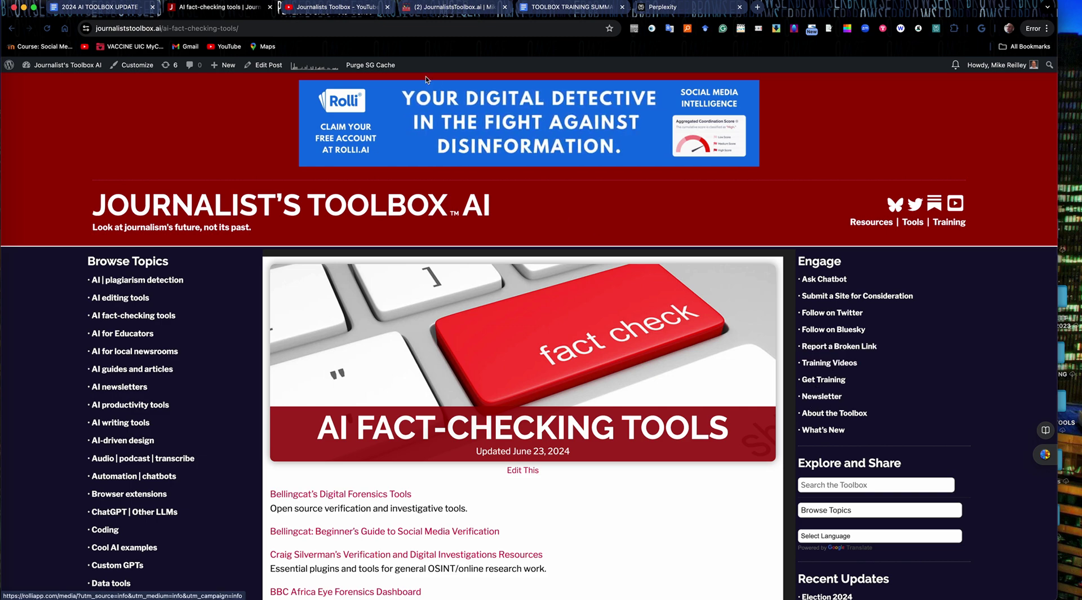
{"action": "left_click", "coordinate": [329, 8]}
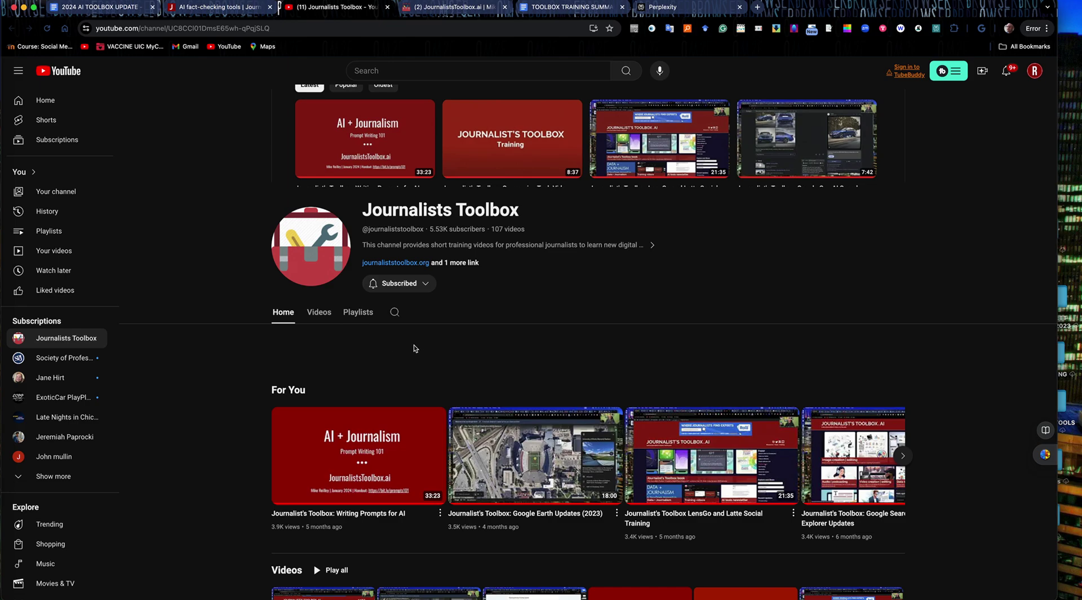
Step: Browse the channel's full Videos grid, then close the YouTube tab to reveal the Substack newsletter
{"action": "left_click", "coordinate": [318, 313]}
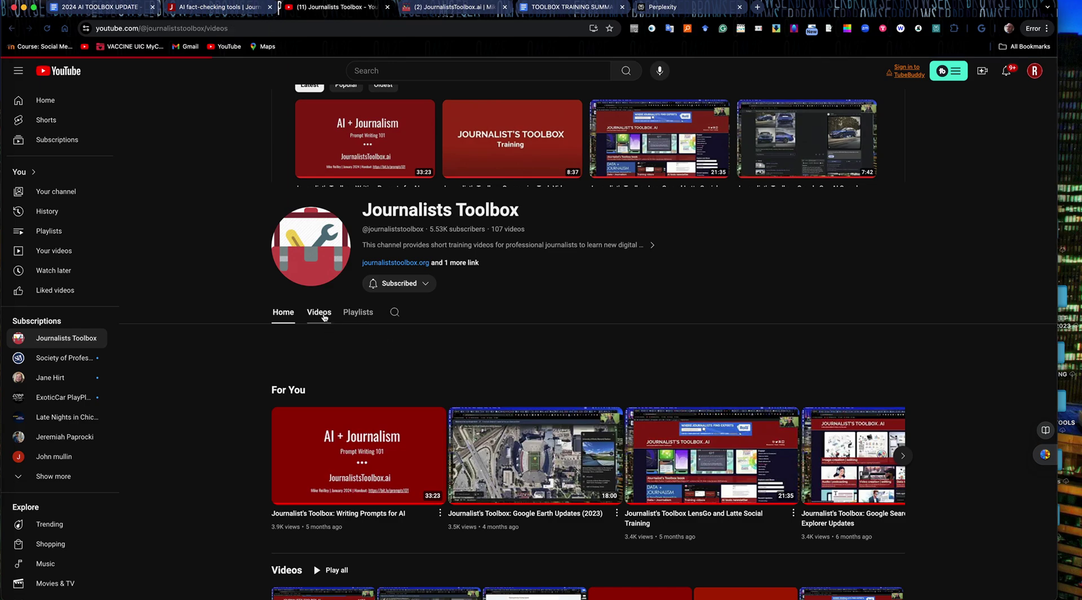
{"action": "scroll", "coordinate": [675, 368], "scroll_direction": "down", "scroll_amount": 13}
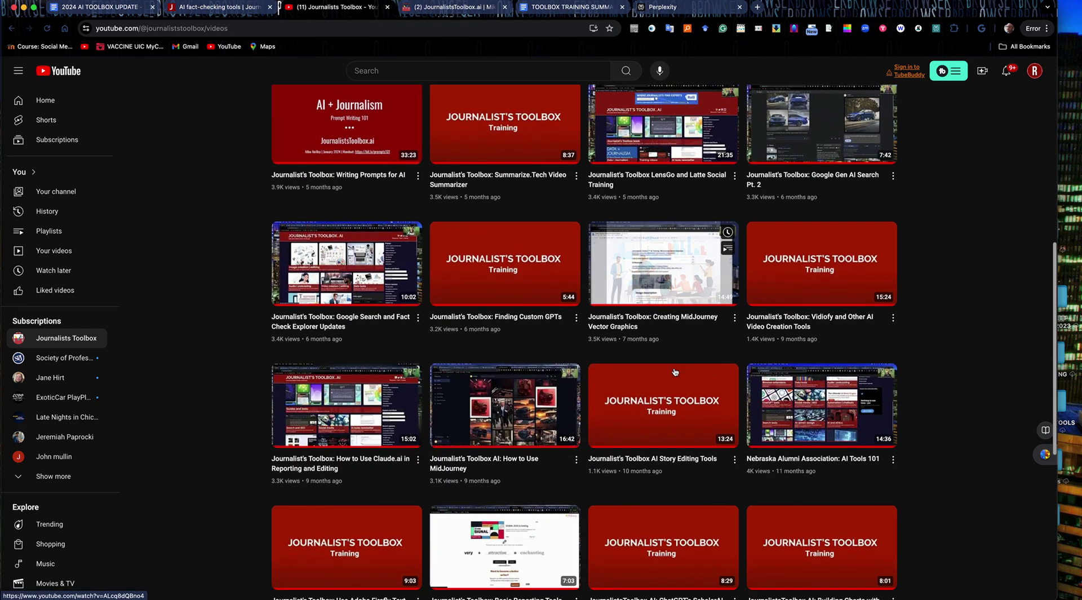
{"action": "scroll", "coordinate": [674, 372], "scroll_direction": "down", "scroll_amount": 5}
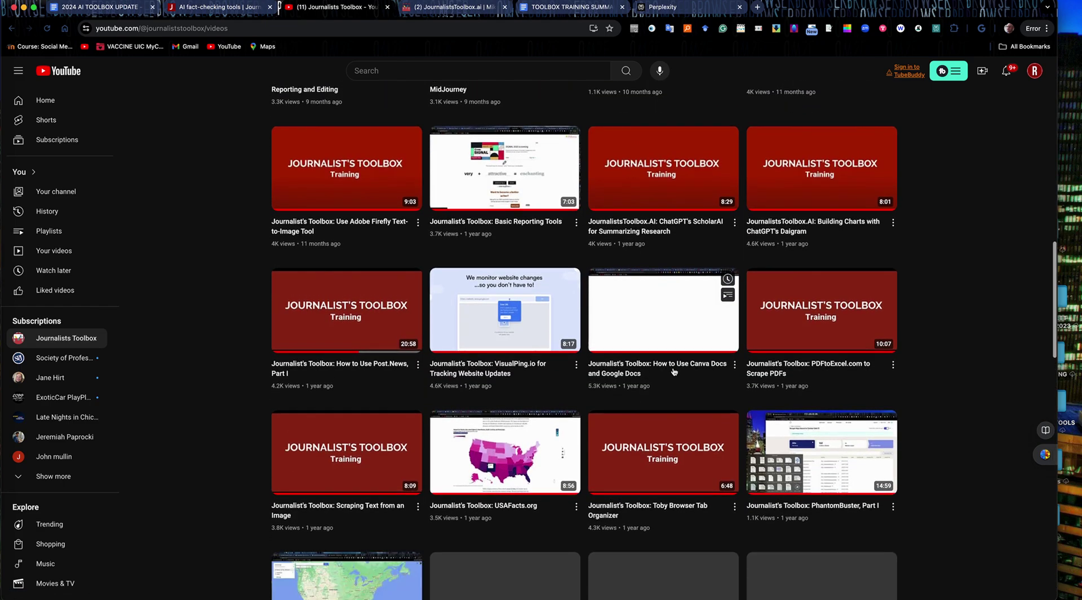
{"action": "scroll", "coordinate": [673, 371], "scroll_direction": "down", "scroll_amount": 15}
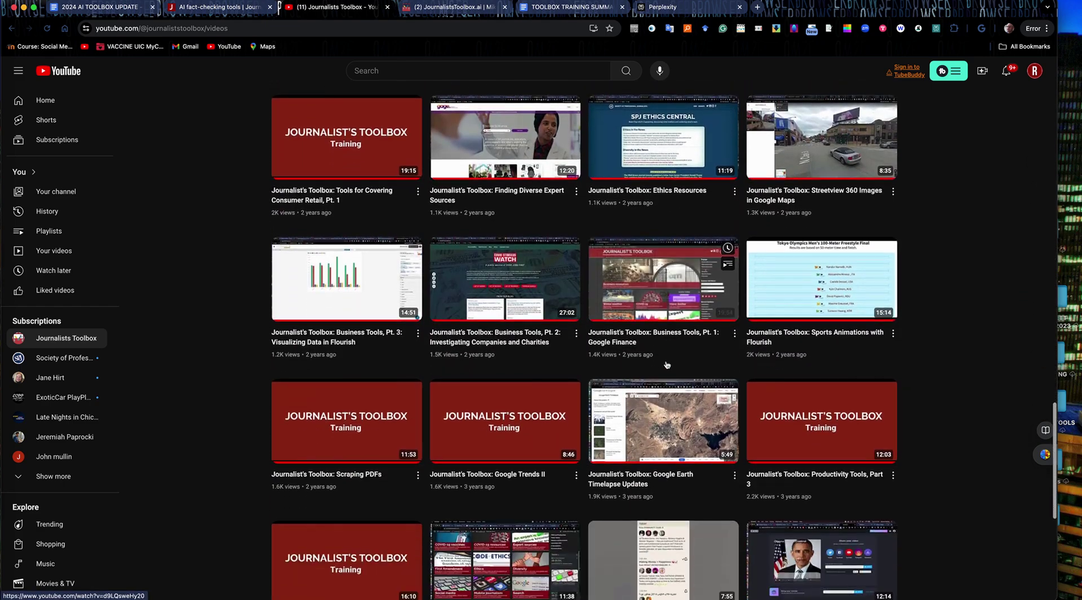
{"action": "scroll", "coordinate": [667, 365], "scroll_direction": "down", "scroll_amount": 15}
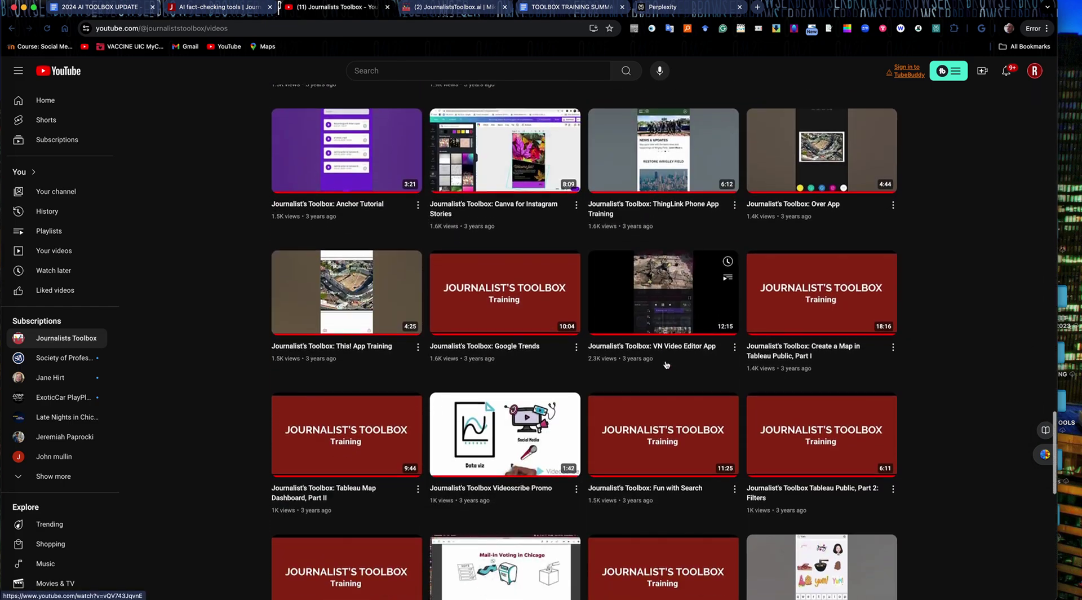
{"action": "scroll", "coordinate": [665, 365], "scroll_direction": "up", "scroll_amount": 15}
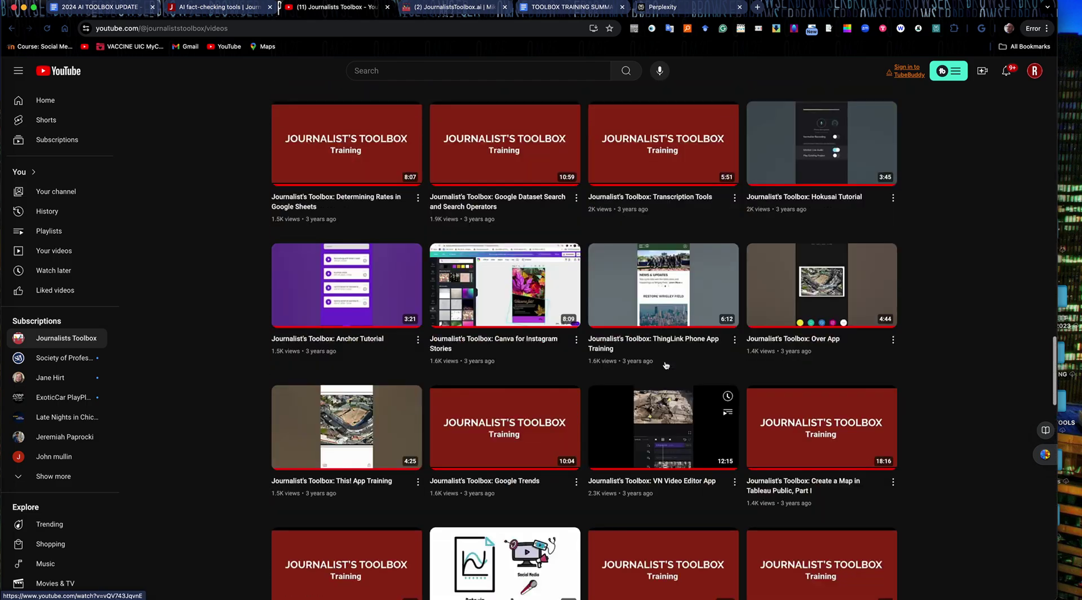
{"action": "scroll", "coordinate": [665, 363], "scroll_direction": "up", "scroll_amount": 15}
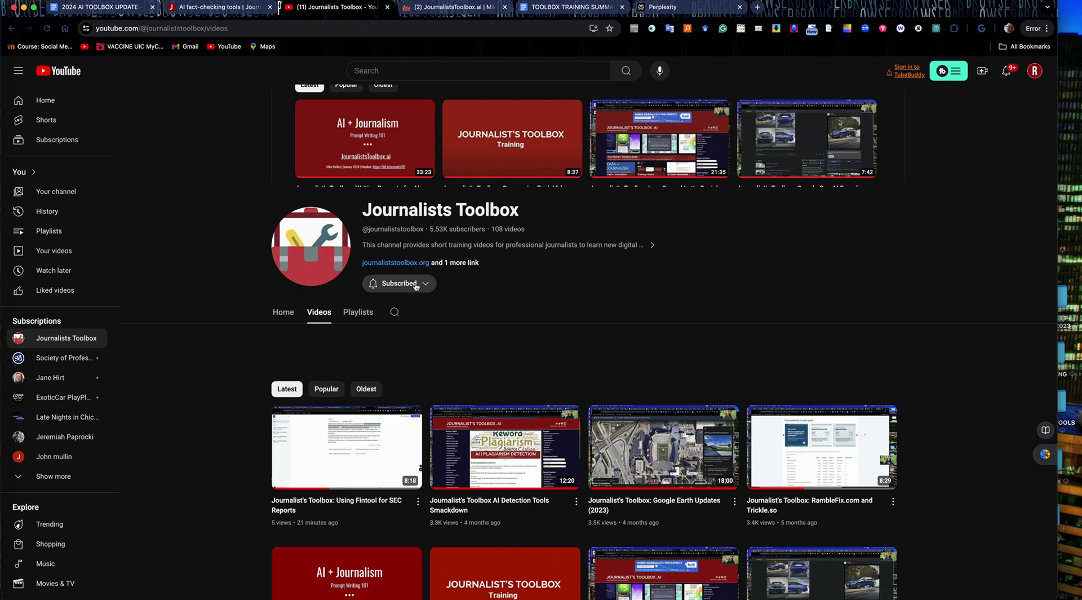
{"action": "left_click", "coordinate": [387, 8]}
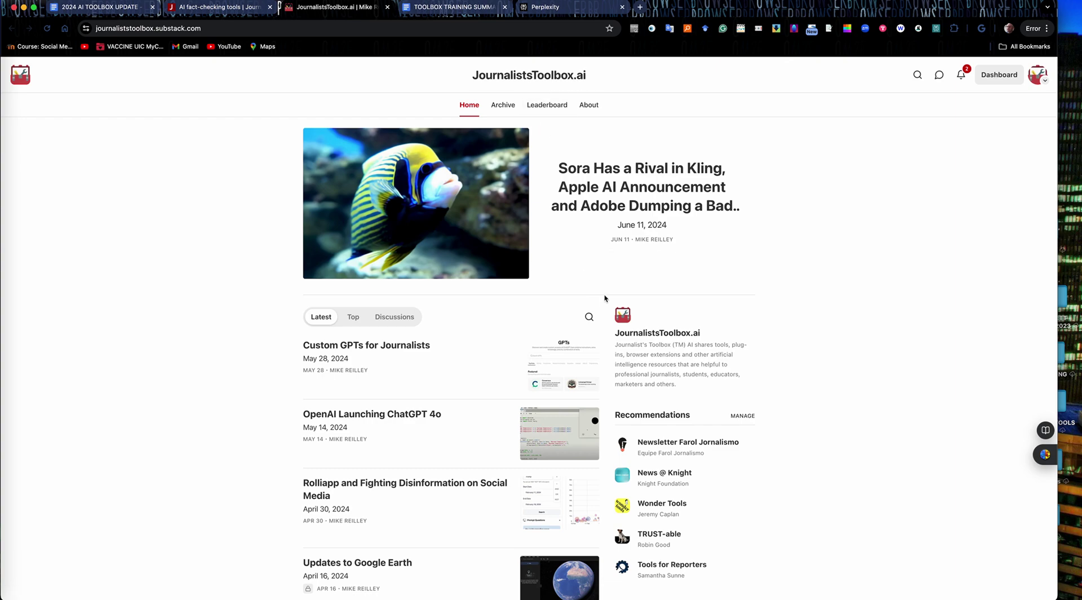
Step: Open the 'Custom GPTs for Journalists' post and read down to the comments and back
{"action": "left_click", "coordinate": [346, 351]}
{"action": "scroll", "coordinate": [252, 328], "scroll_direction": "down", "scroll_amount": 1}
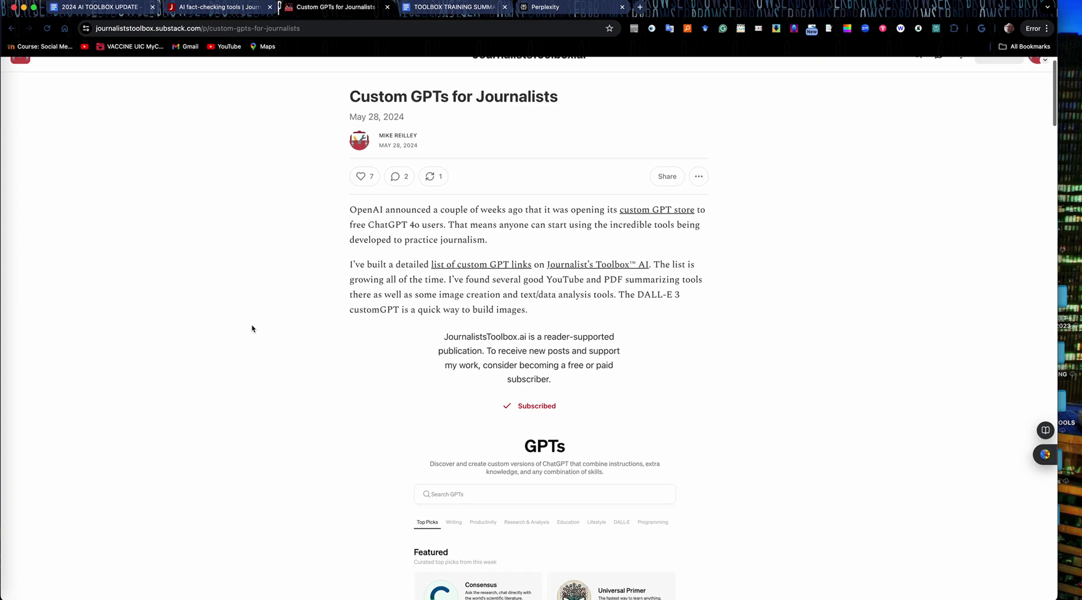
{"action": "scroll", "coordinate": [252, 328], "scroll_direction": "down", "scroll_amount": 10}
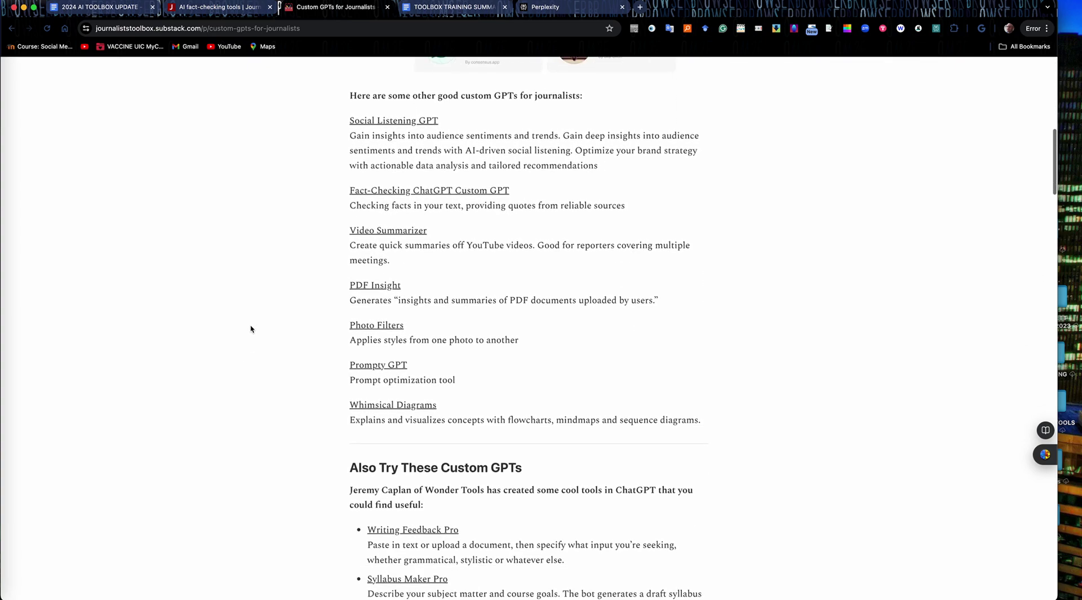
{"action": "scroll", "coordinate": [251, 329], "scroll_direction": "up", "scroll_amount": 10}
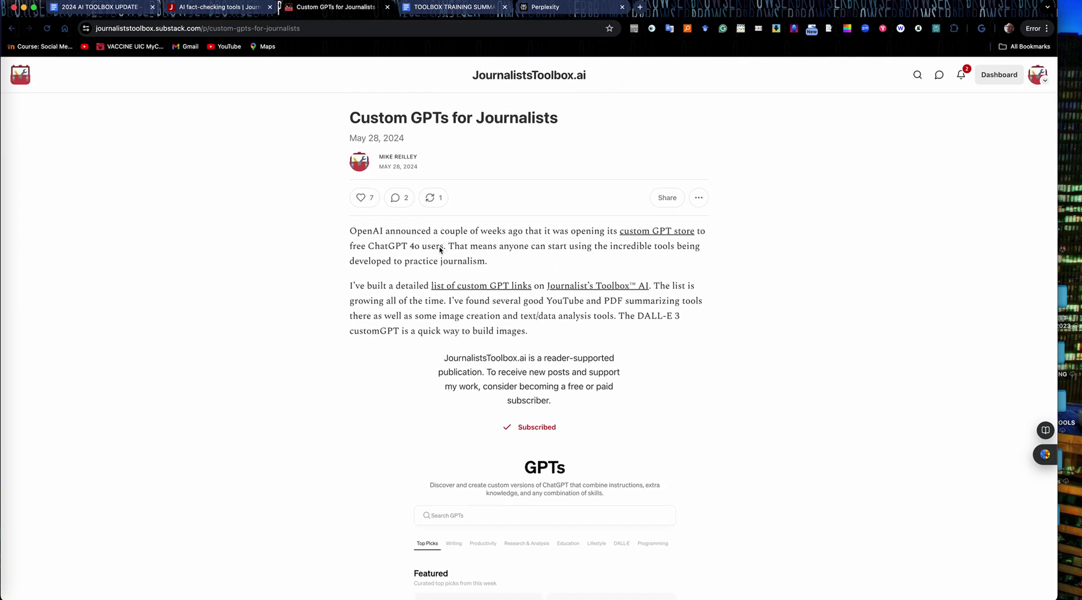
{"action": "scroll", "coordinate": [314, 292], "scroll_direction": "down", "scroll_amount": 8}
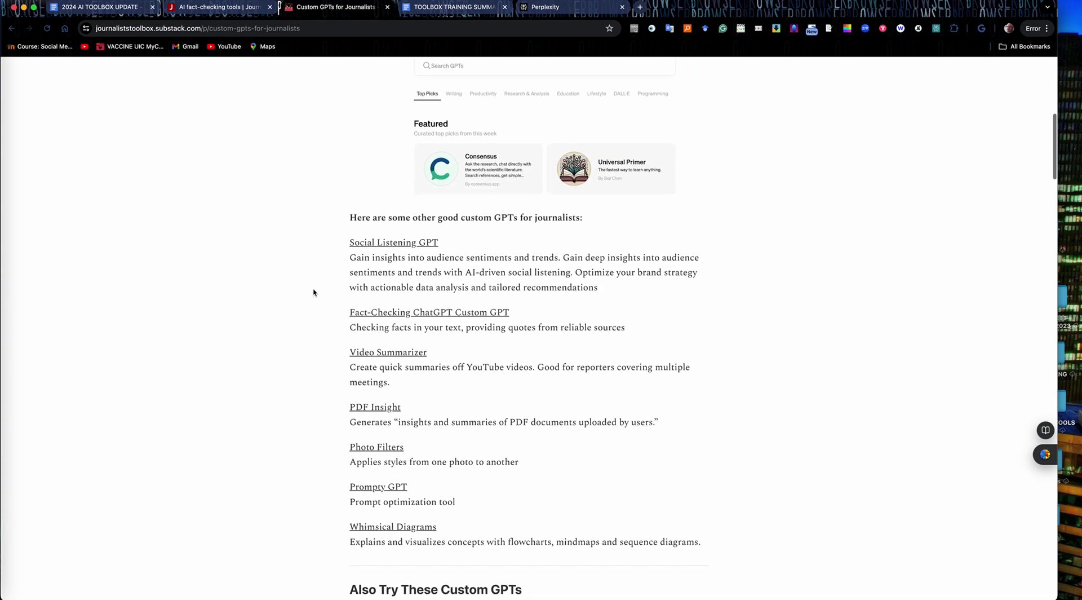
{"action": "scroll", "coordinate": [313, 292], "scroll_direction": "down", "scroll_amount": 2}
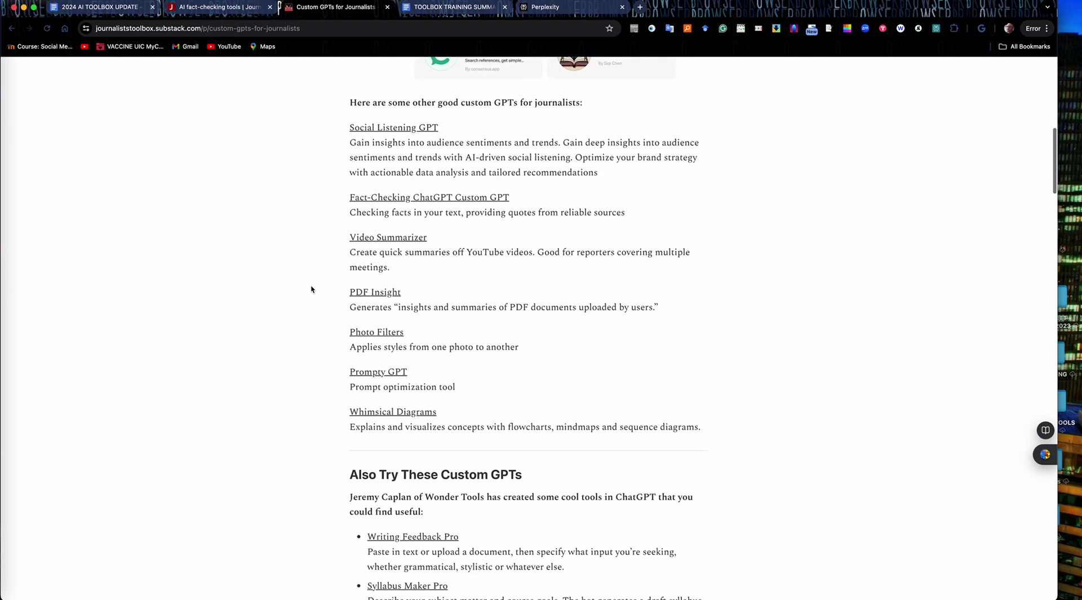
{"action": "scroll", "coordinate": [311, 289], "scroll_direction": "down", "scroll_amount": 7}
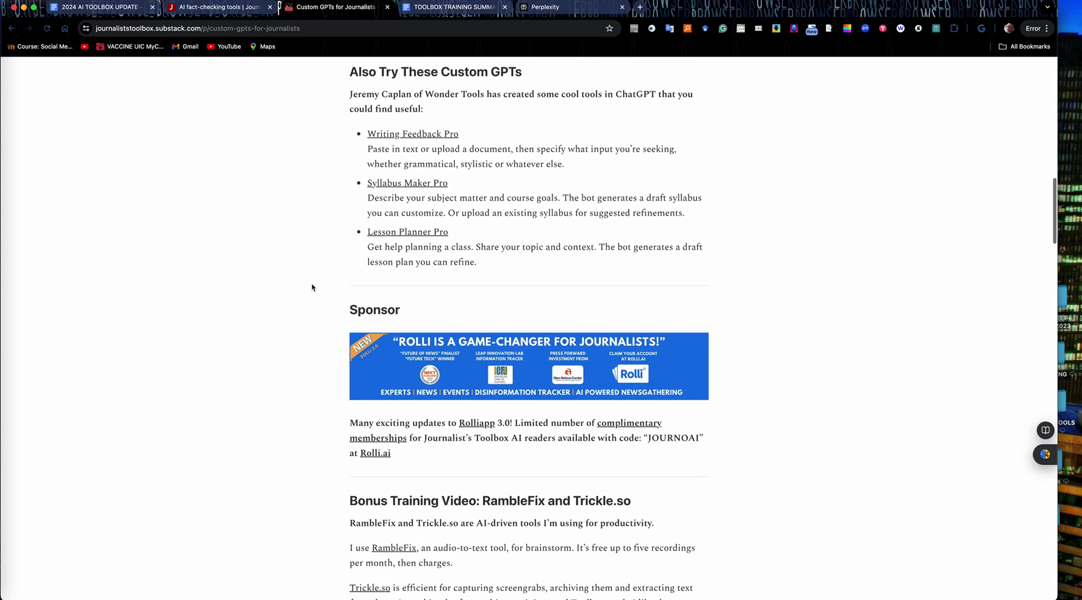
{"action": "scroll", "coordinate": [312, 287], "scroll_direction": "down", "scroll_amount": 7}
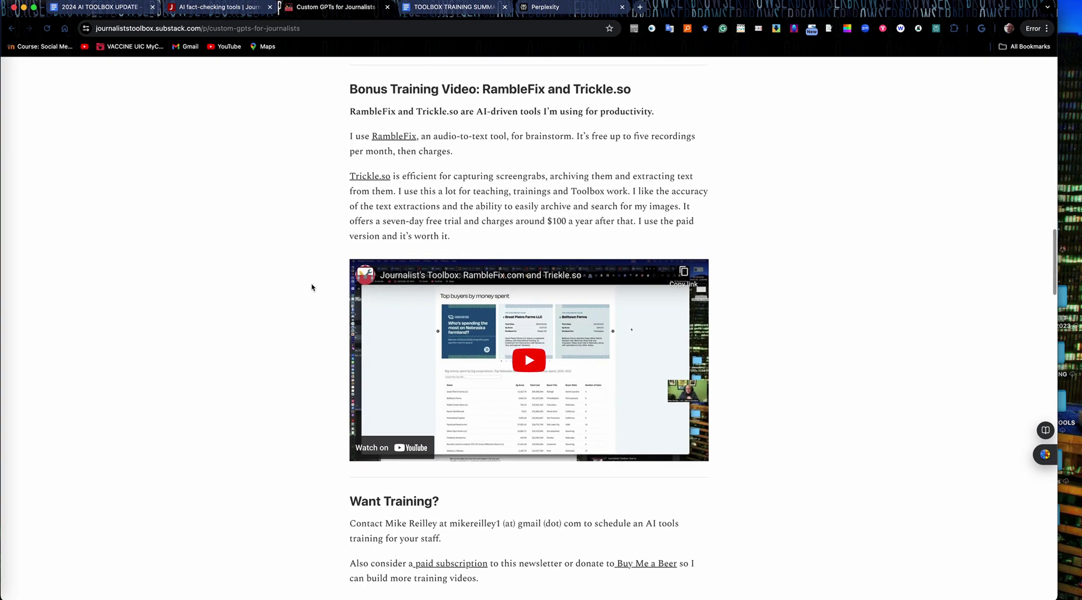
{"action": "scroll", "coordinate": [240, 289], "scroll_direction": "down", "scroll_amount": 11}
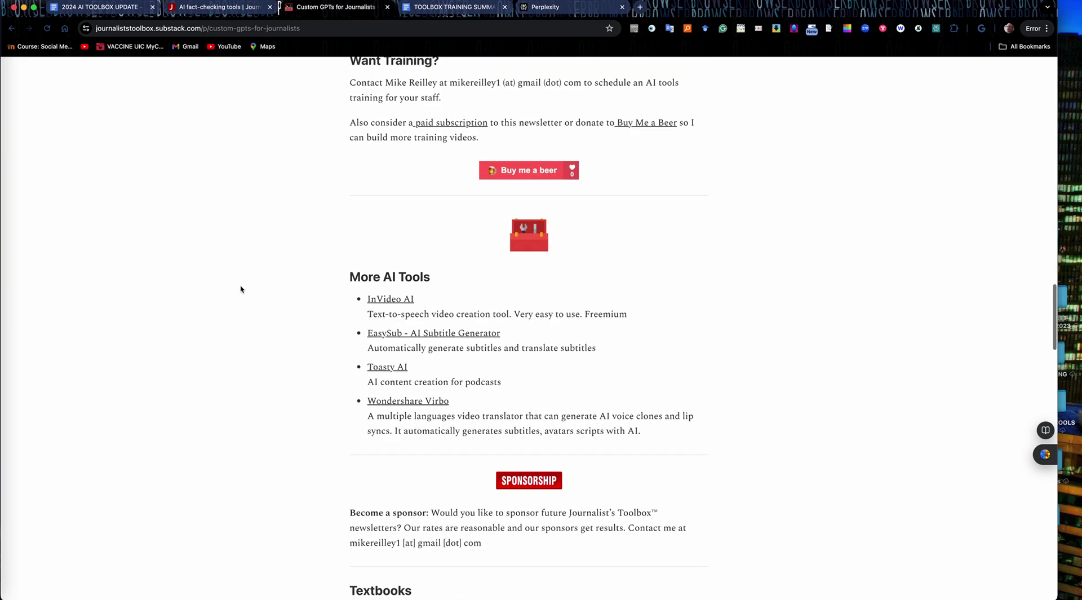
{"action": "scroll", "coordinate": [241, 289], "scroll_direction": "down", "scroll_amount": 10}
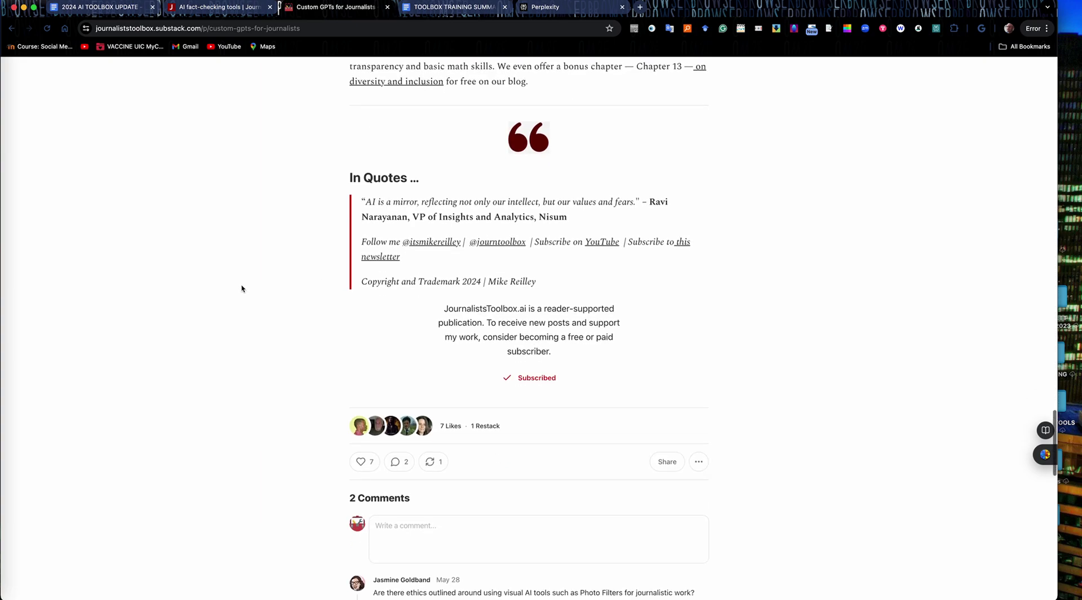
{"action": "scroll", "coordinate": [240, 289], "scroll_direction": "up", "scroll_amount": 20}
{"action": "scroll", "coordinate": [241, 288], "scroll_direction": "up", "scroll_amount": 20}
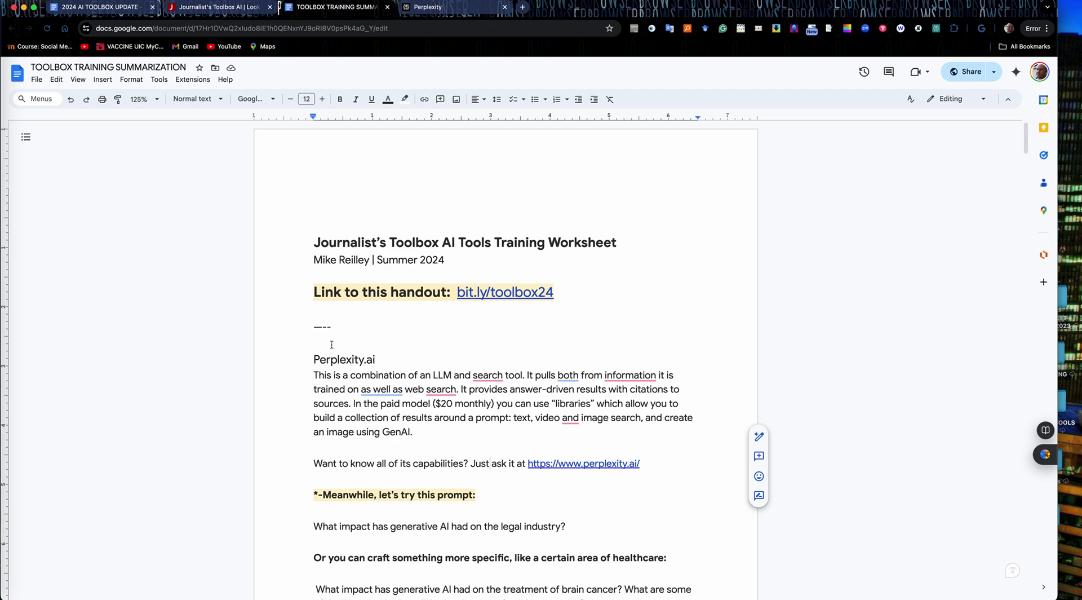
{"action": "left_click_drag", "start_coordinate": [554, 292], "coordinate": [457, 292]}
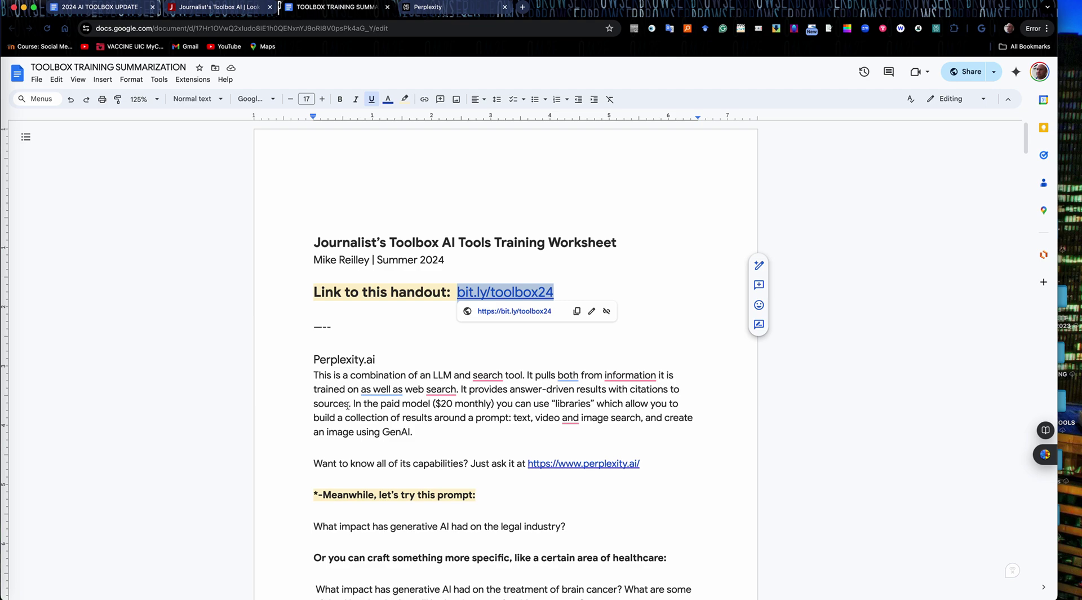
{"action": "scroll", "coordinate": [347, 405], "scroll_direction": "down", "scroll_amount": 3}
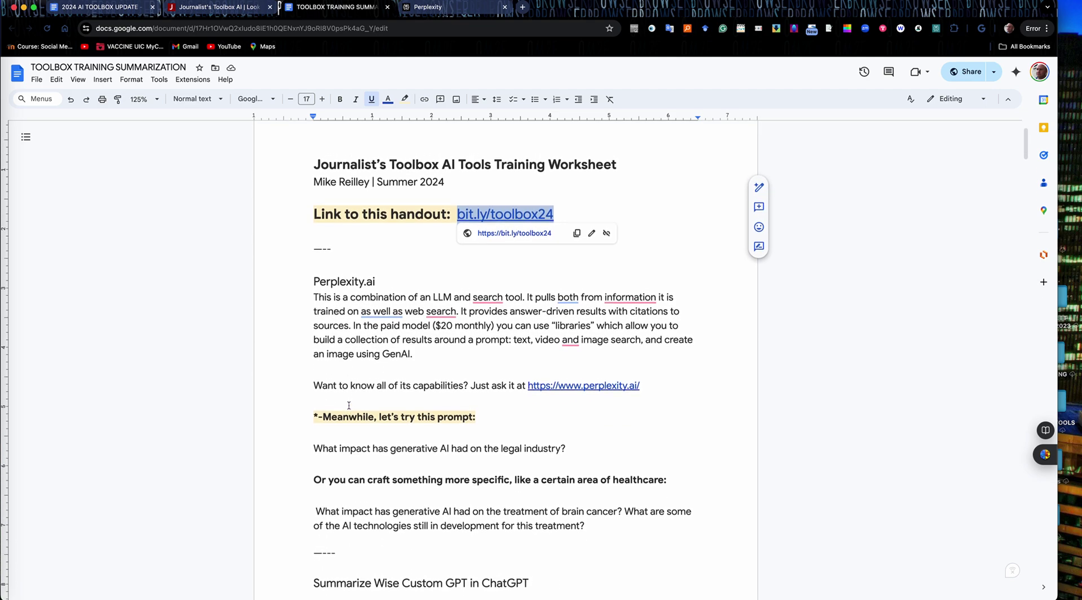
{"action": "scroll", "coordinate": [349, 405], "scroll_direction": "up", "scroll_amount": 1}
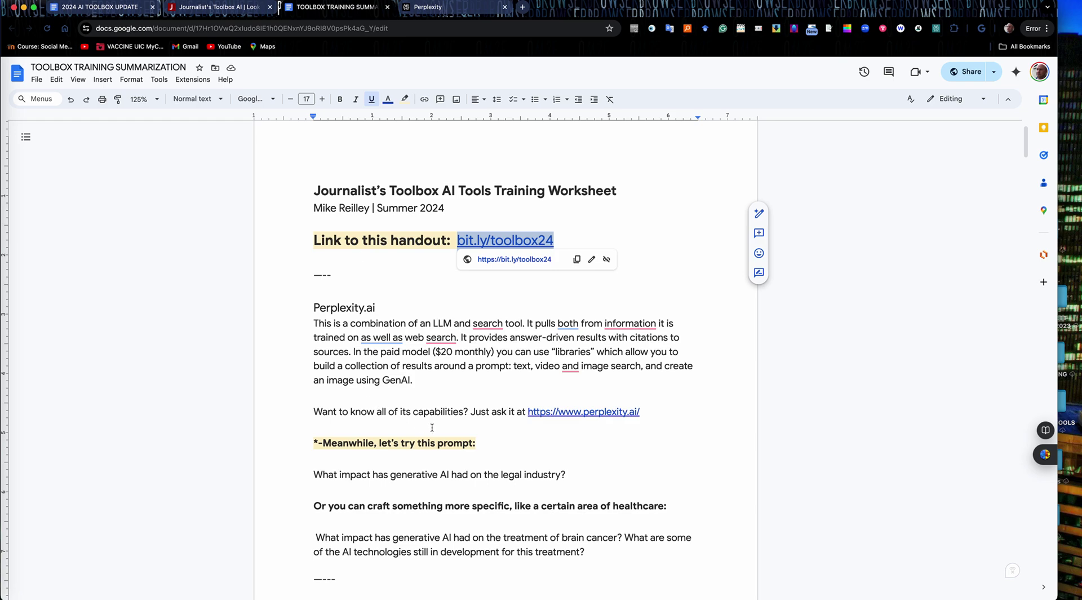
Step: Select and copy the worksheet question 'What impact has generative AI had on the legal industry?'
{"action": "scroll", "coordinate": [428, 417], "scroll_direction": "down", "scroll_amount": 1}
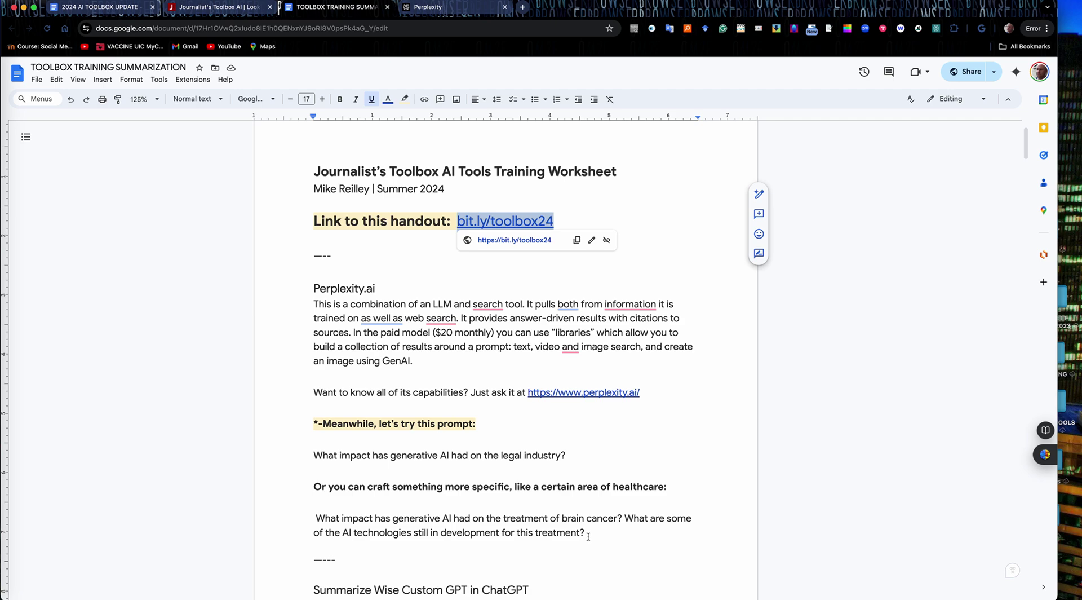
{"action": "left_click_drag", "start_coordinate": [588, 536], "coordinate": [316, 507]}
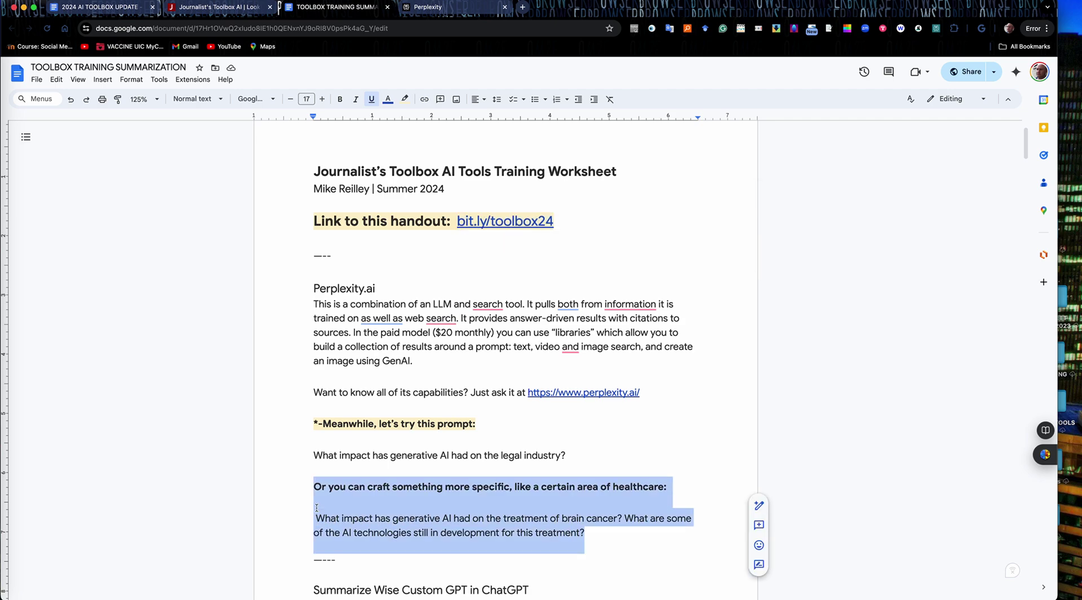
{"action": "left_click_drag", "start_coordinate": [566, 455], "coordinate": [342, 454]}
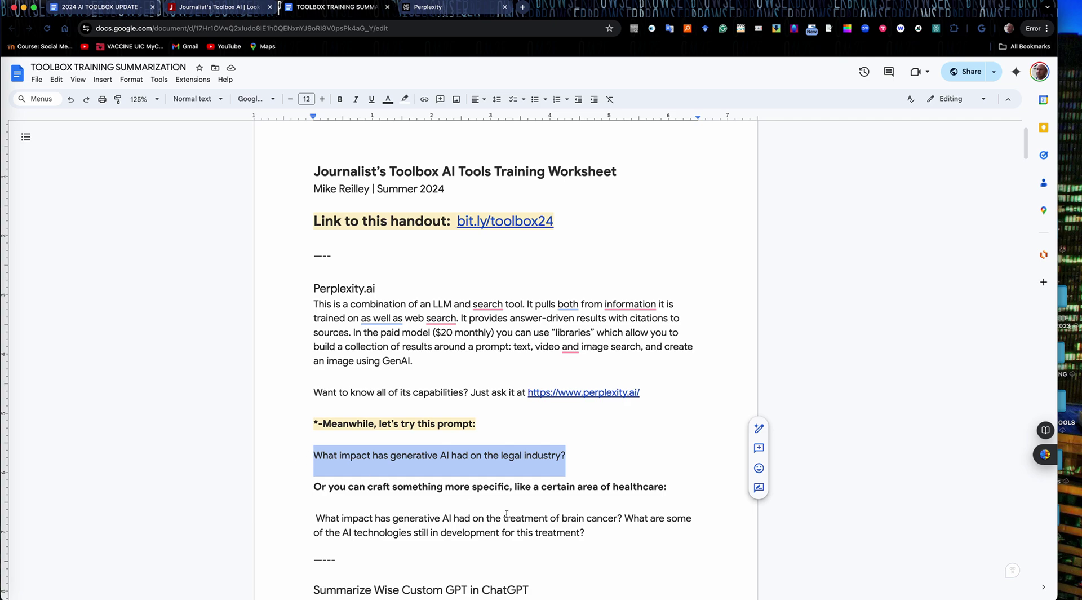
{"action": "left_click_drag", "start_coordinate": [593, 532], "coordinate": [298, 511]}
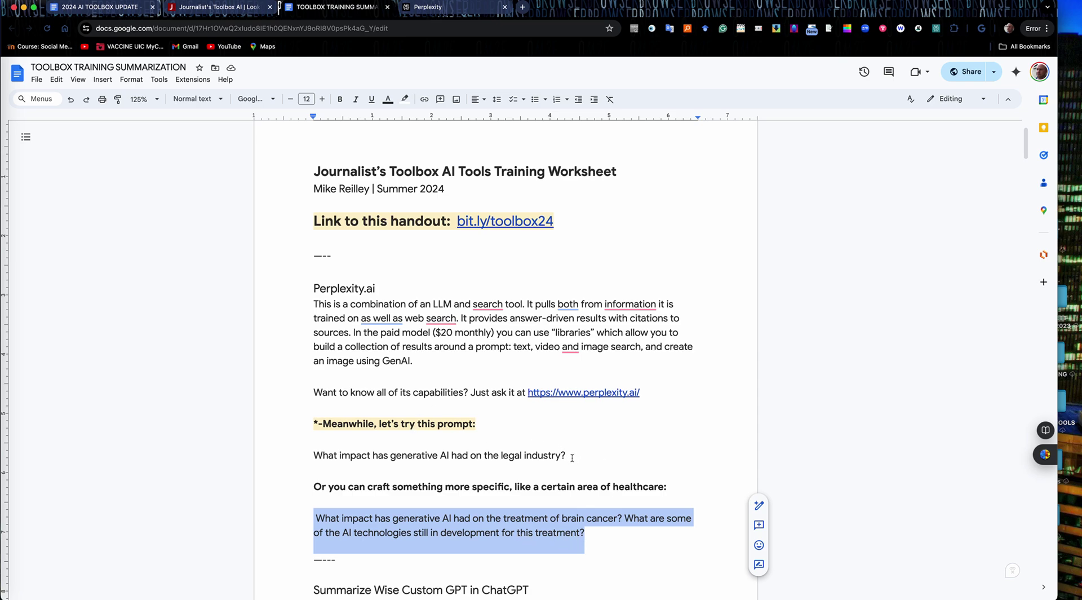
{"action": "left_click_drag", "start_coordinate": [571, 458], "coordinate": [302, 451]}
{"action": "key", "text": "super+c"}
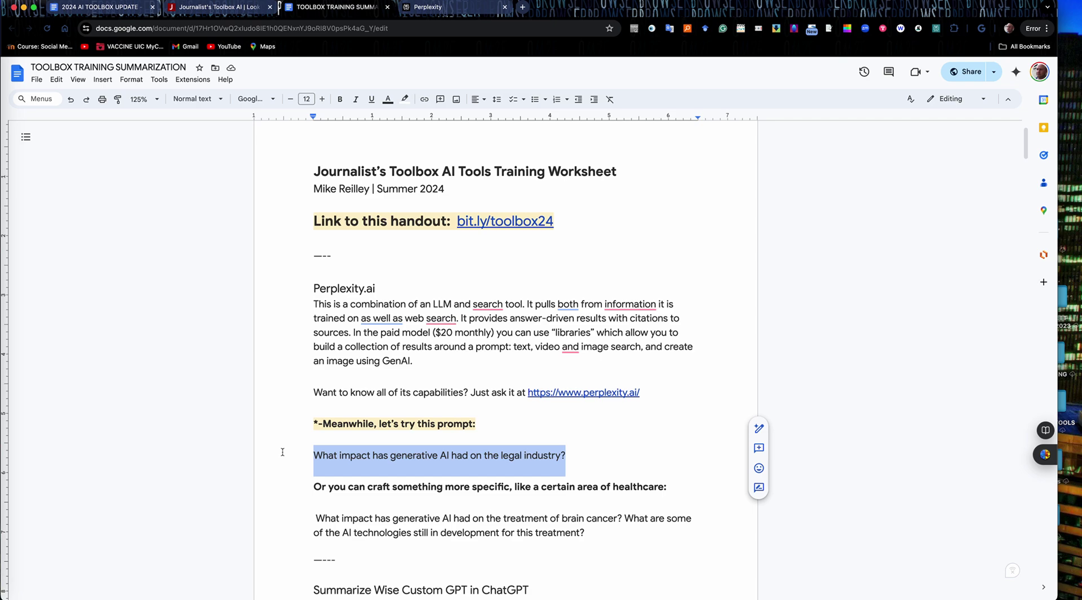
{"action": "left_click", "coordinate": [432, 8]}
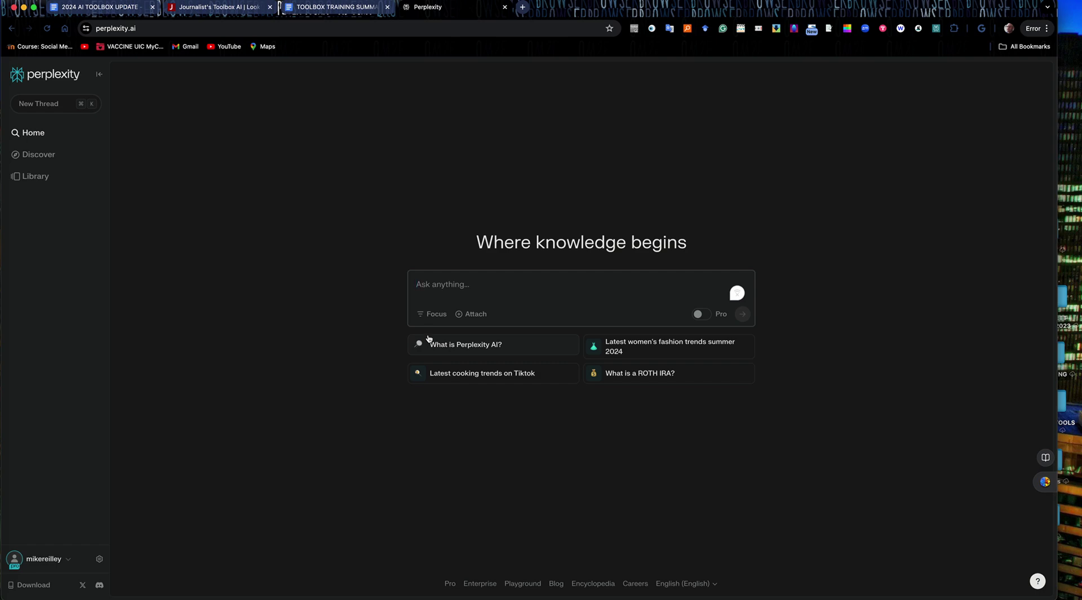
Step: Paste 'What impact has generative AI had on the legal industry?' into Perplexity and submit it
{"action": "left_click", "coordinate": [426, 285]}
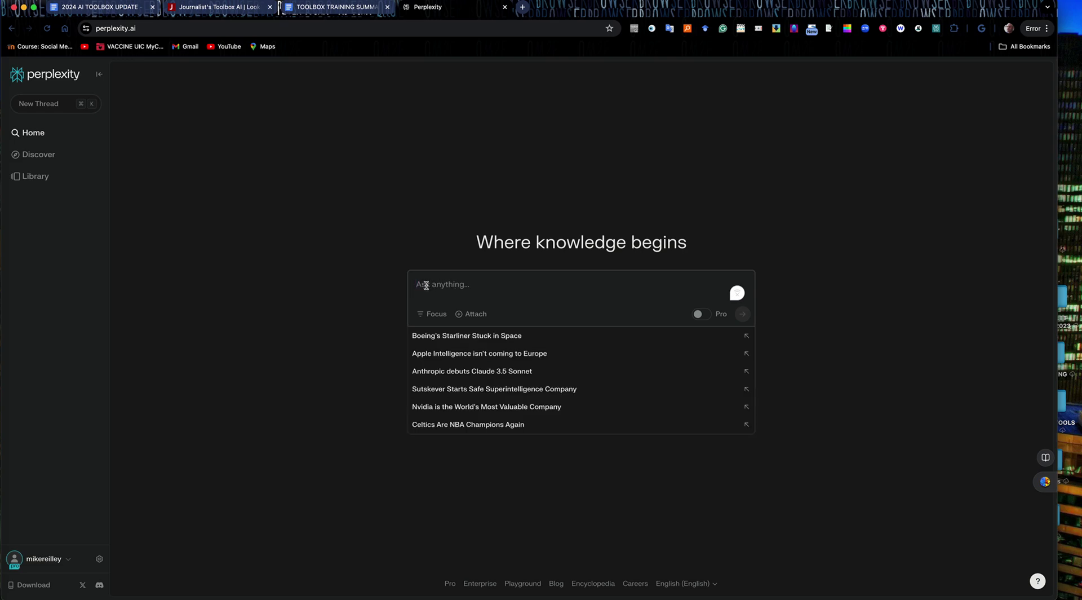
{"action": "key", "text": "super+v"}
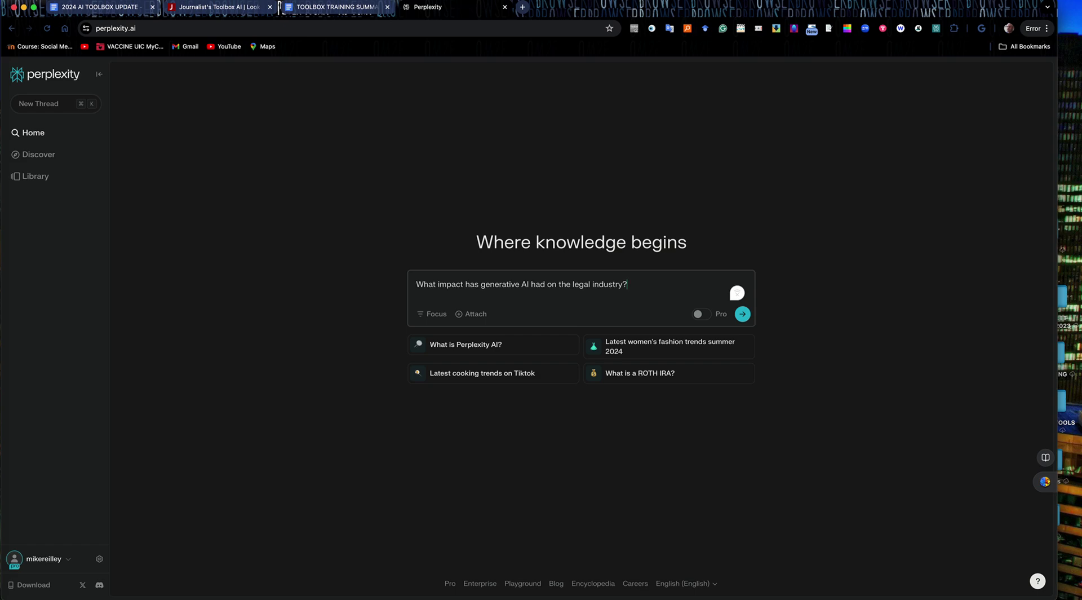
{"action": "left_click", "coordinate": [742, 313]}
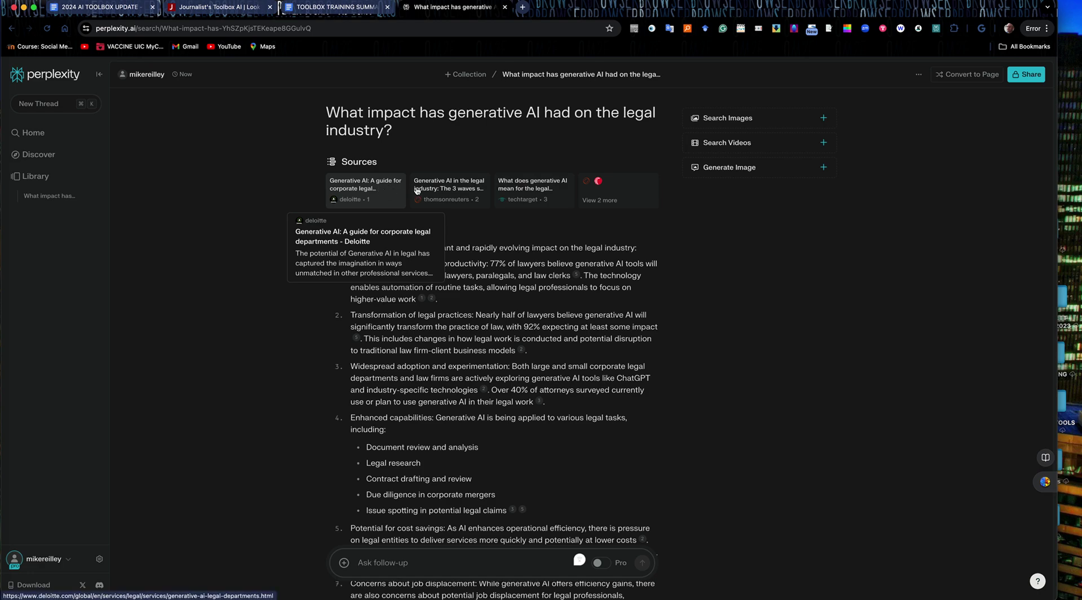
Step: Open the cited Deloitte guide for corporate legal departments and accept all optional cookies
{"action": "mouse_move", "coordinate": [451, 191]}
{"action": "mouse_move", "coordinate": [534, 189]}
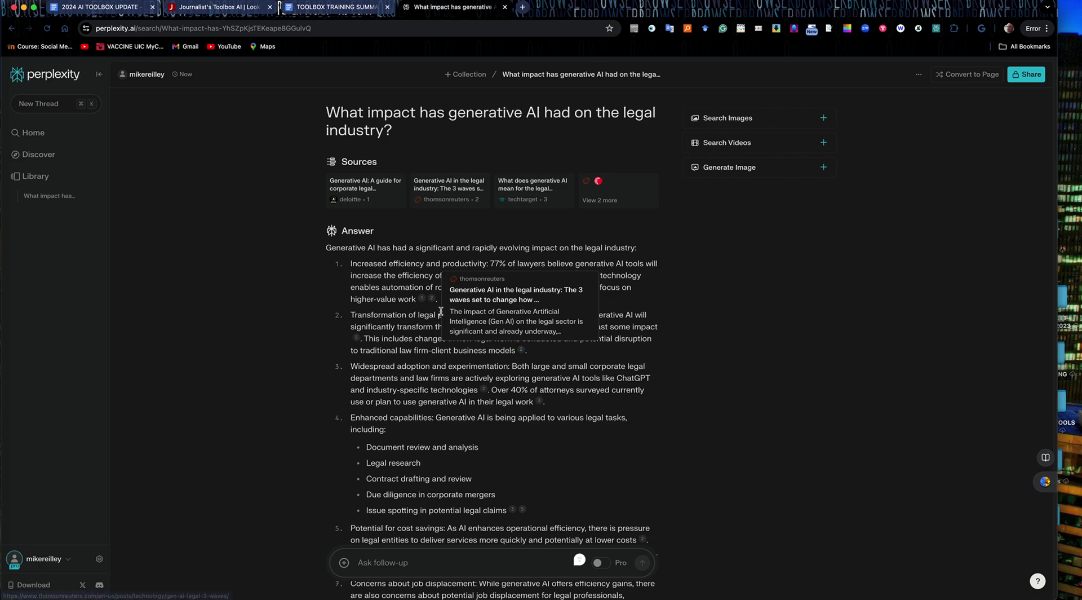
{"action": "mouse_move", "coordinate": [430, 300]}
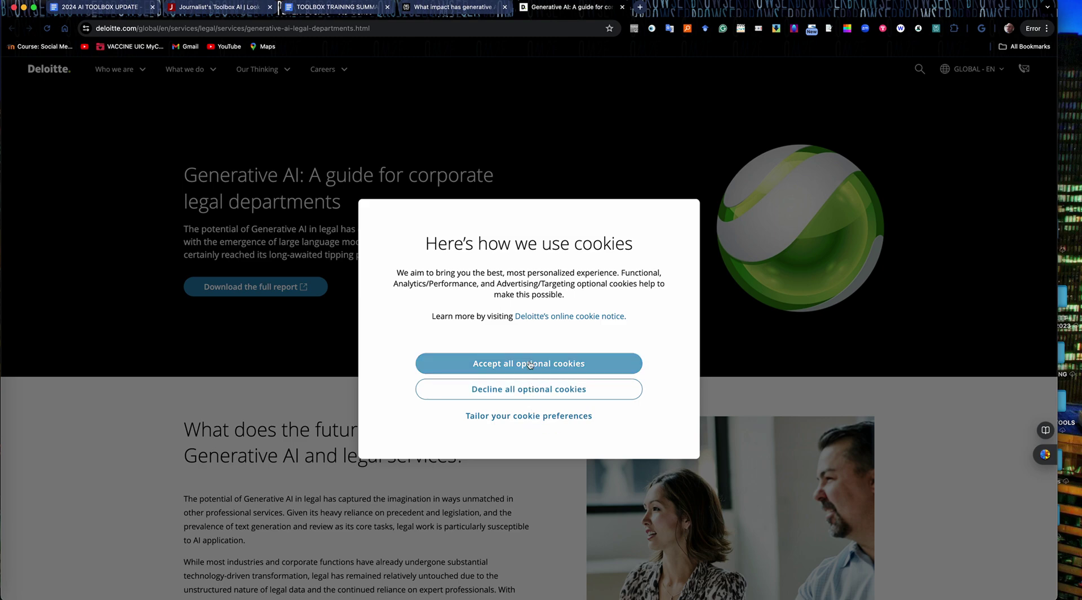
{"action": "left_click", "coordinate": [531, 366]}
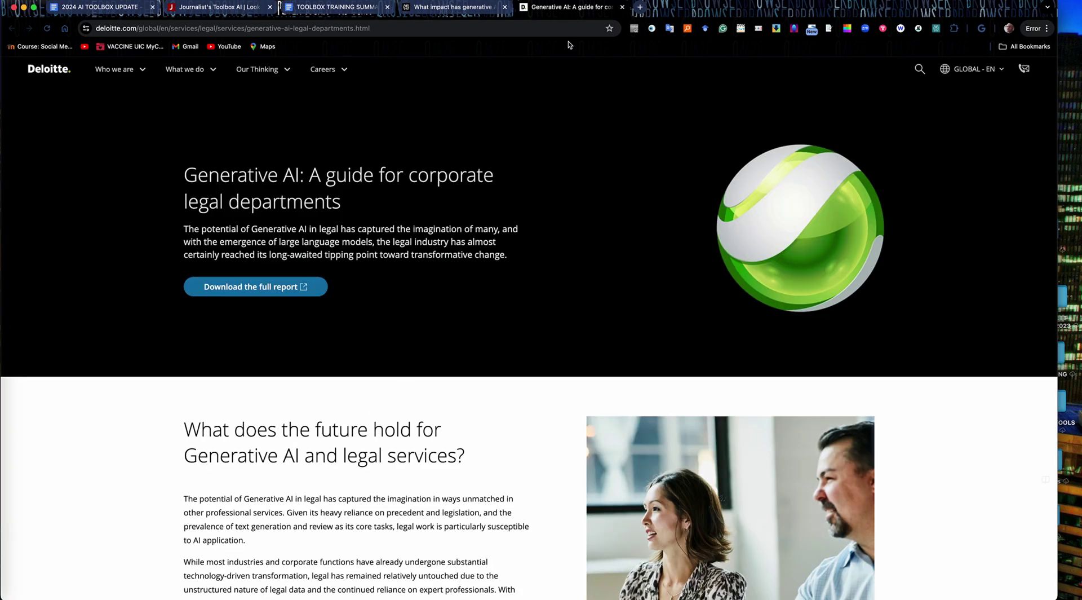
Step: Read the legal-industry answer down to More on this and ask about job displacement risks
{"action": "left_click", "coordinate": [428, 11]}
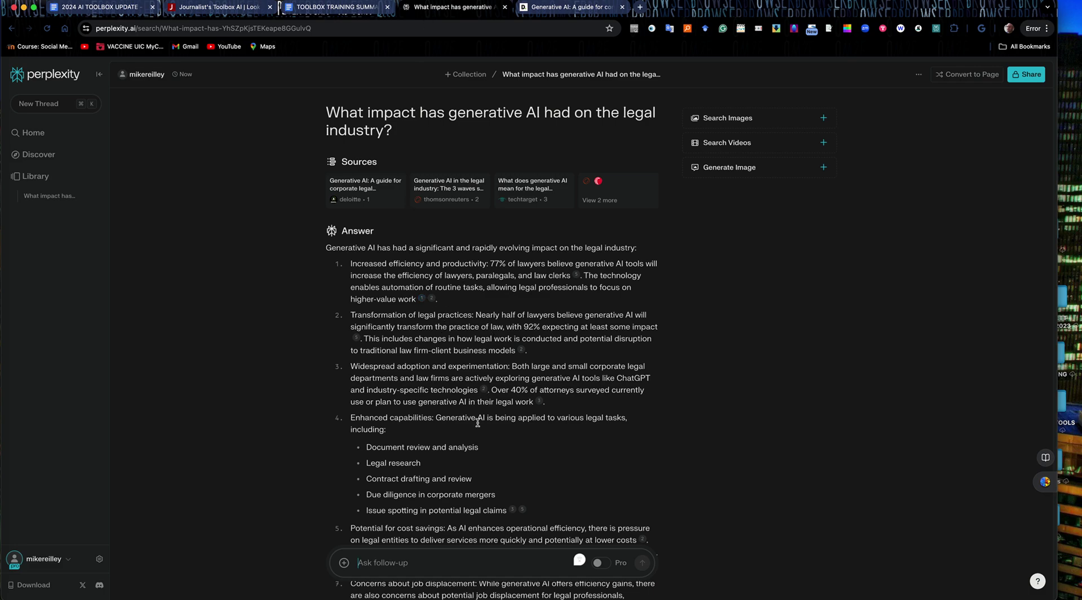
{"action": "scroll", "coordinate": [402, 426], "scroll_direction": "down", "scroll_amount": 5}
{"action": "scroll", "coordinate": [403, 425], "scroll_direction": "down", "scroll_amount": 4}
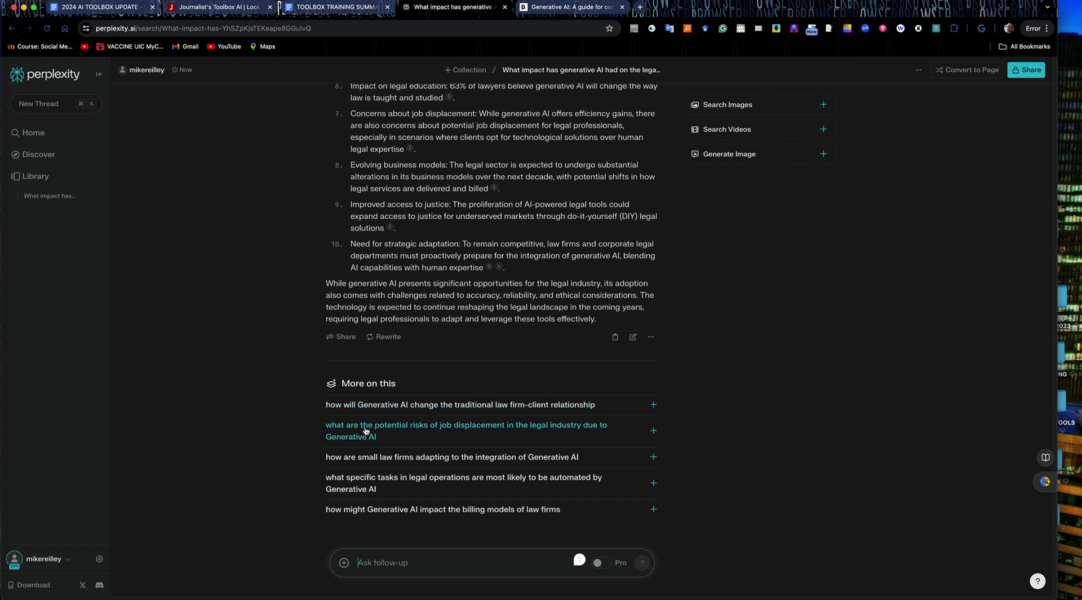
{"action": "scroll", "coordinate": [503, 197], "scroll_direction": "up", "scroll_amount": 8}
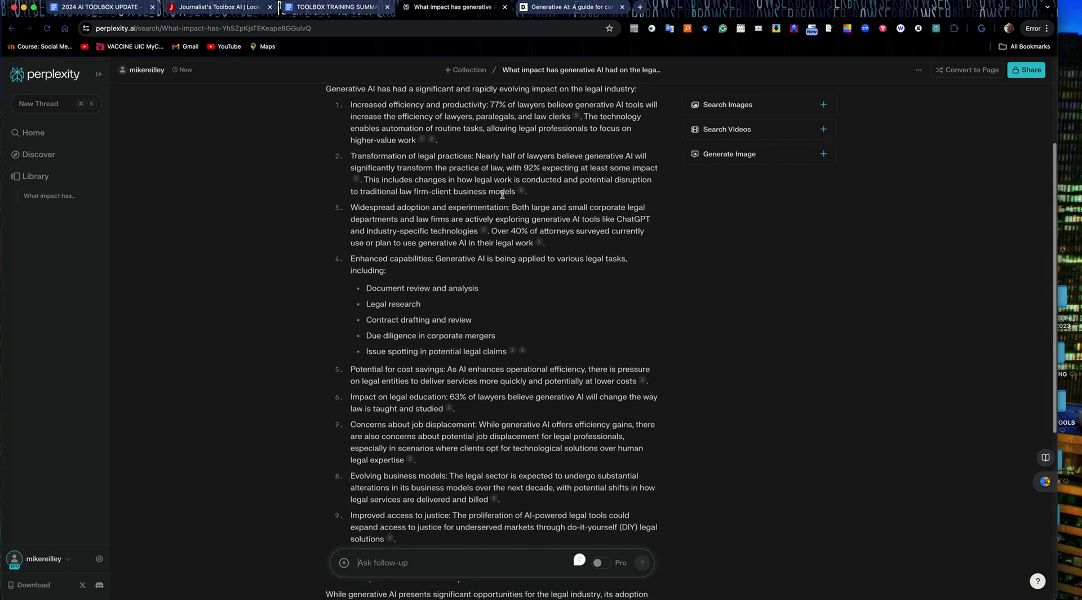
{"action": "scroll", "coordinate": [503, 197], "scroll_direction": "down", "scroll_amount": 8}
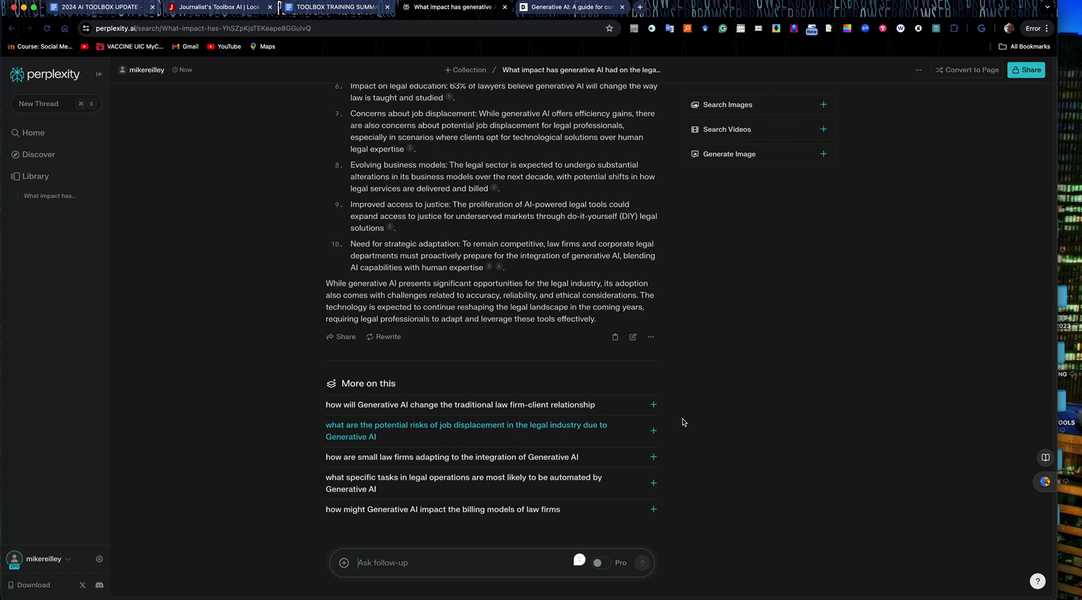
{"action": "left_click", "coordinate": [653, 430]}
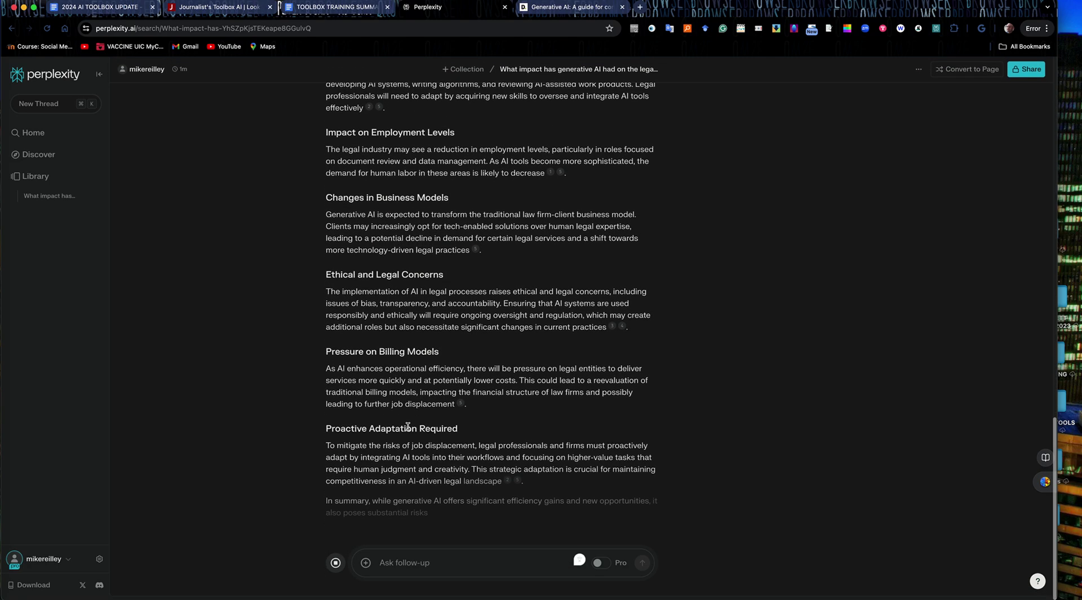
Step: Review the job-displacement answer and search for related images
{"action": "scroll", "coordinate": [409, 427], "scroll_direction": "up", "scroll_amount": 5}
{"action": "scroll", "coordinate": [410, 427], "scroll_direction": "up", "scroll_amount": 15}
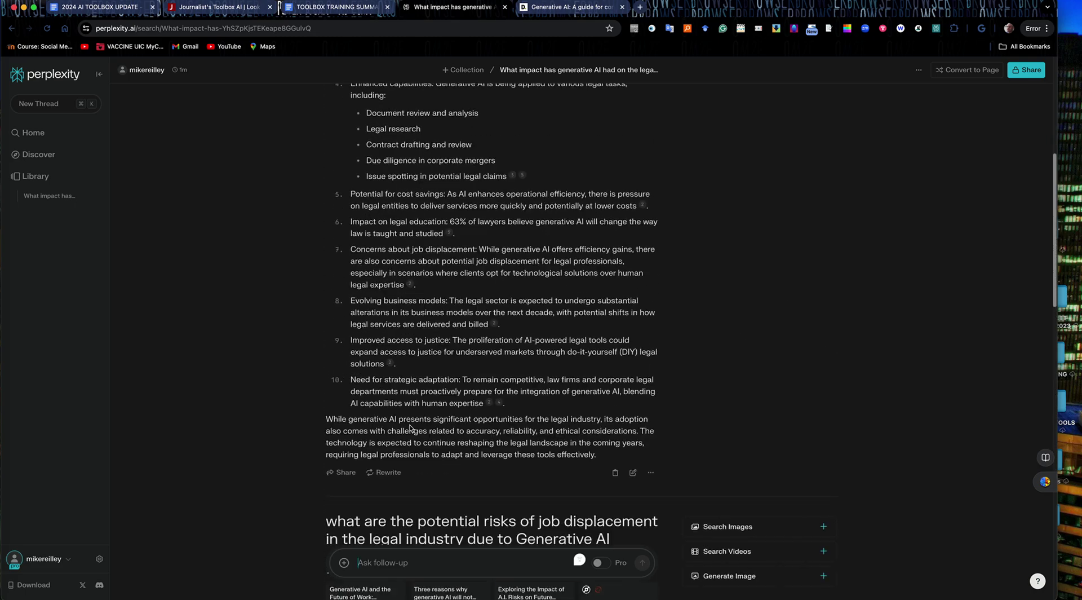
{"action": "scroll", "coordinate": [410, 427], "scroll_direction": "down", "scroll_amount": 8}
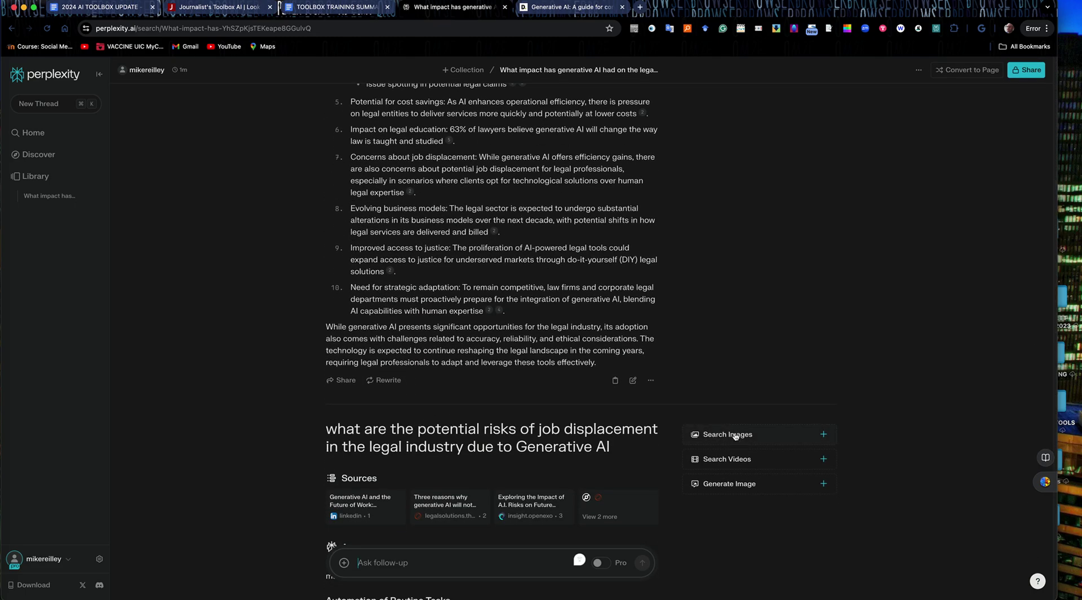
{"action": "scroll", "coordinate": [734, 436], "scroll_direction": "down", "scroll_amount": 1}
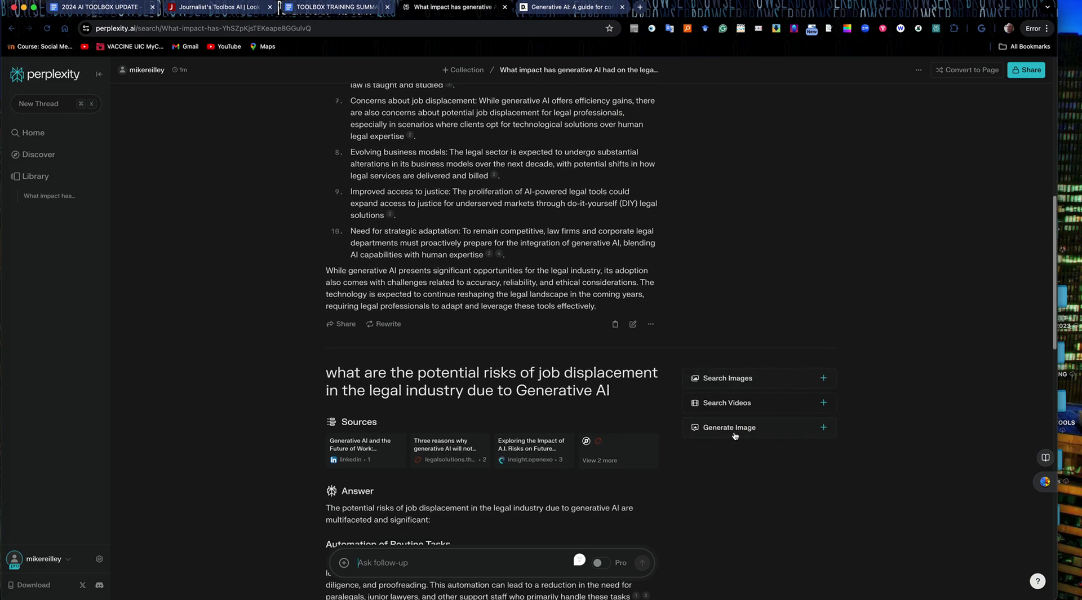
{"action": "left_click", "coordinate": [729, 366]}
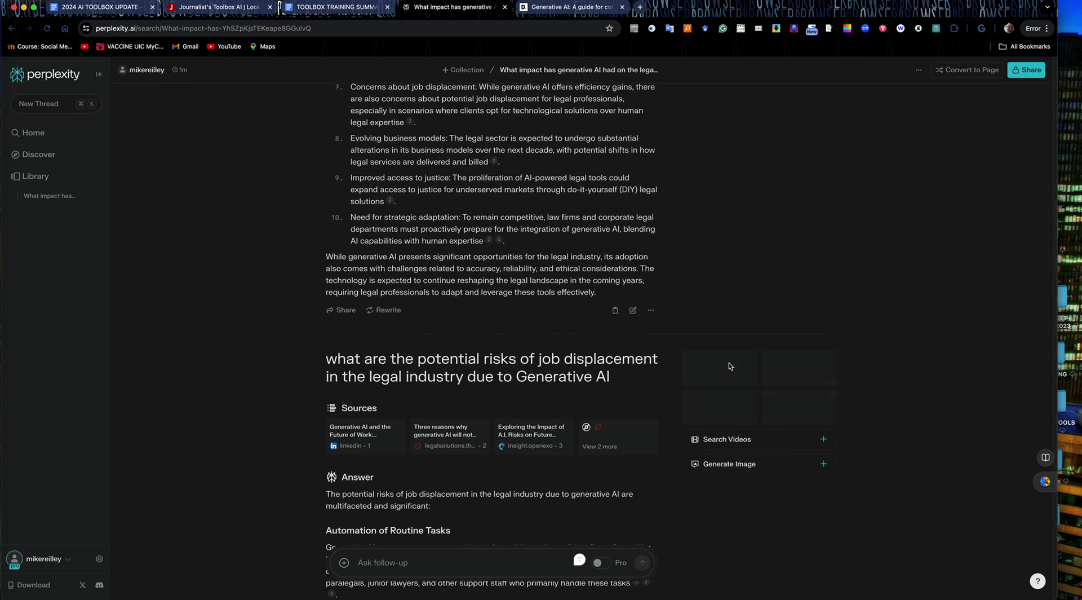
Step: Add related video results and bring up the AI image style options
{"action": "scroll", "coordinate": [608, 401], "scroll_direction": "down", "scroll_amount": 1}
{"action": "scroll", "coordinate": [607, 400], "scroll_direction": "down", "scroll_amount": 1}
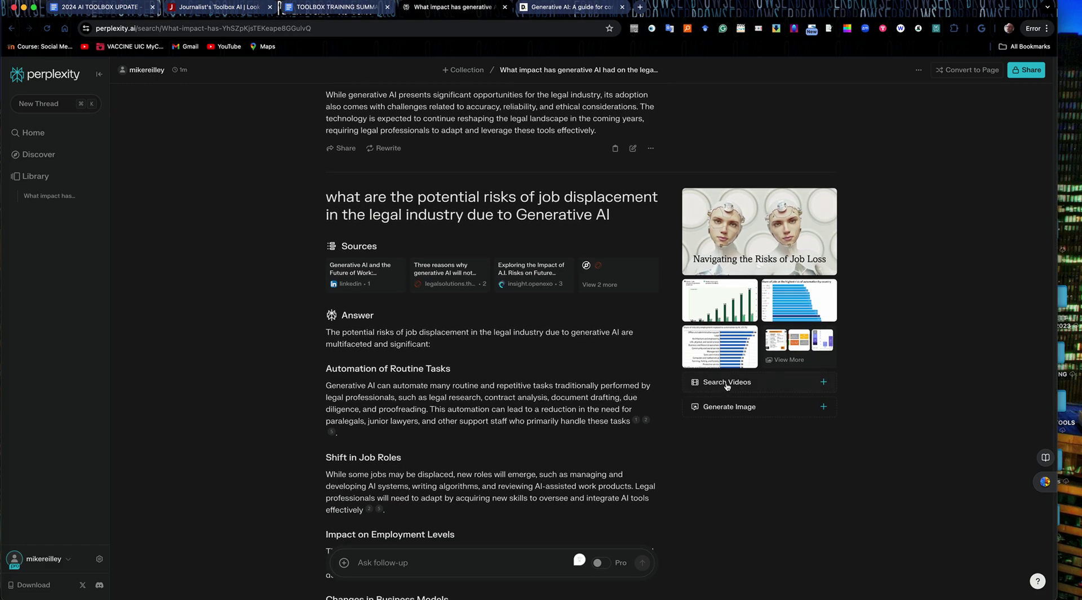
{"action": "left_click", "coordinate": [727, 383]}
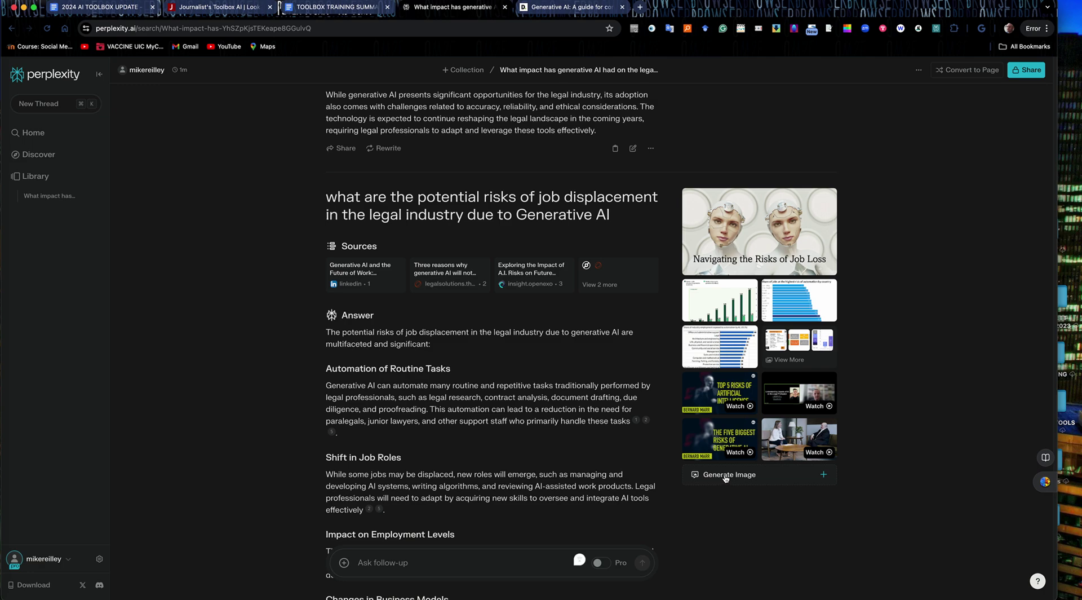
{"action": "left_click", "coordinate": [726, 475]}
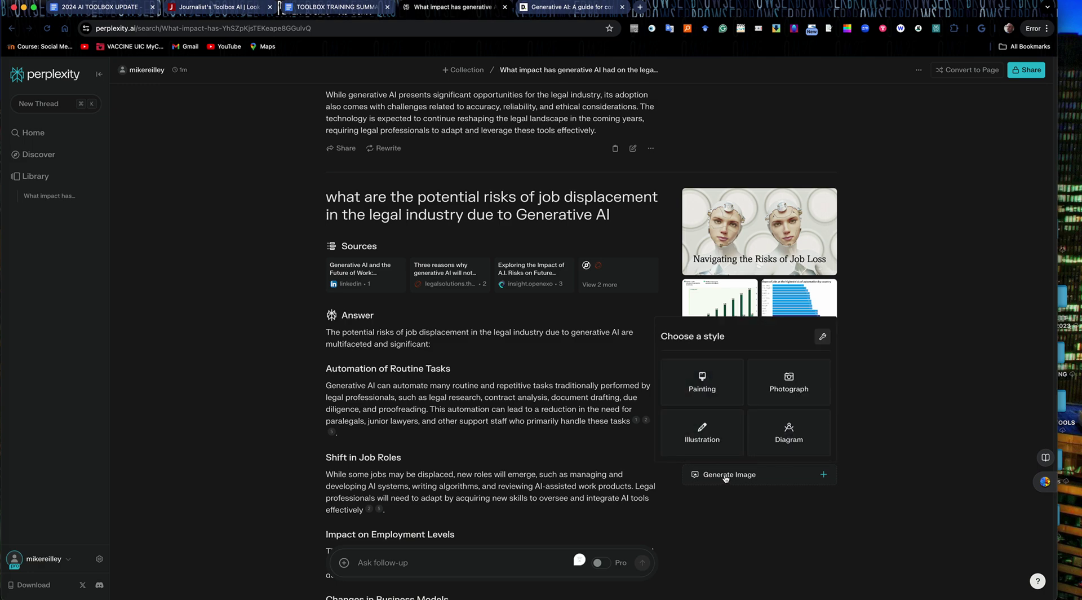
Step: Turn on Pro mode and generate a Photograph-style AI image for the job-displacement answer
{"action": "left_click", "coordinate": [600, 562]}
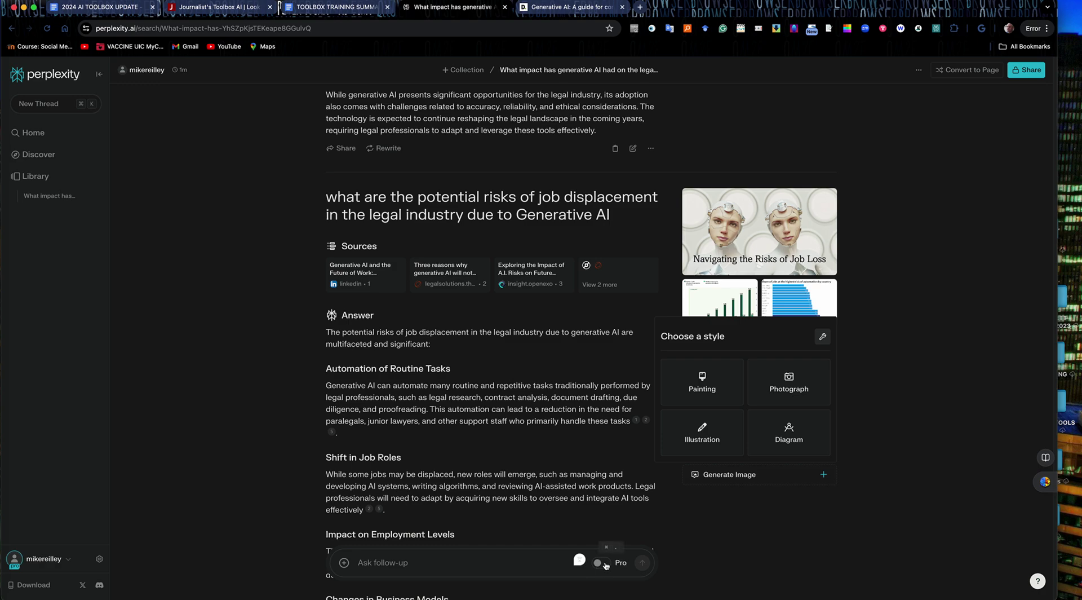
{"action": "left_click", "coordinate": [727, 476]}
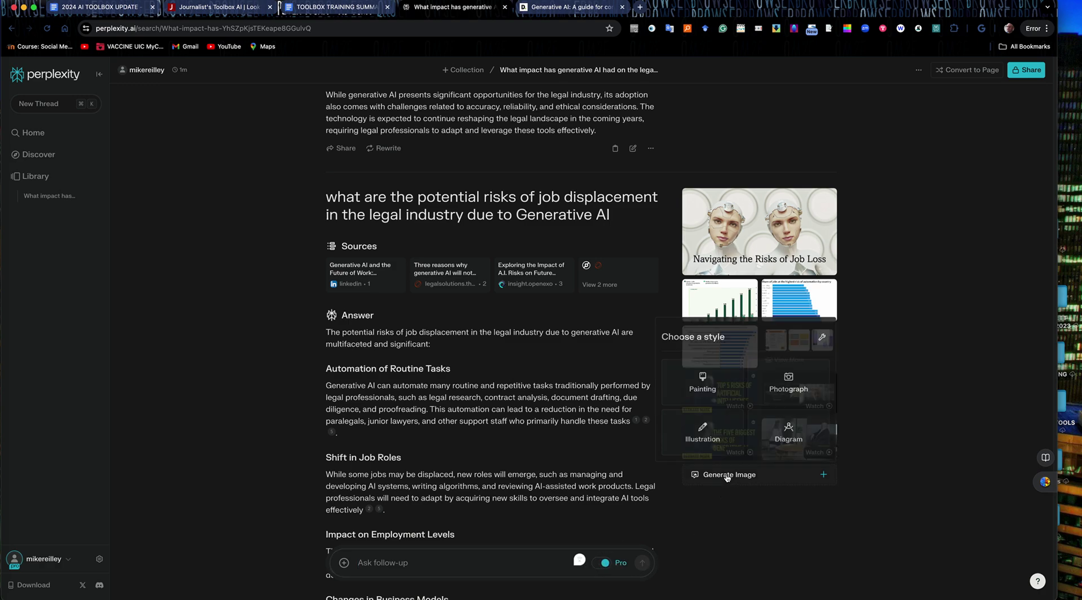
{"action": "left_click", "coordinate": [824, 475]}
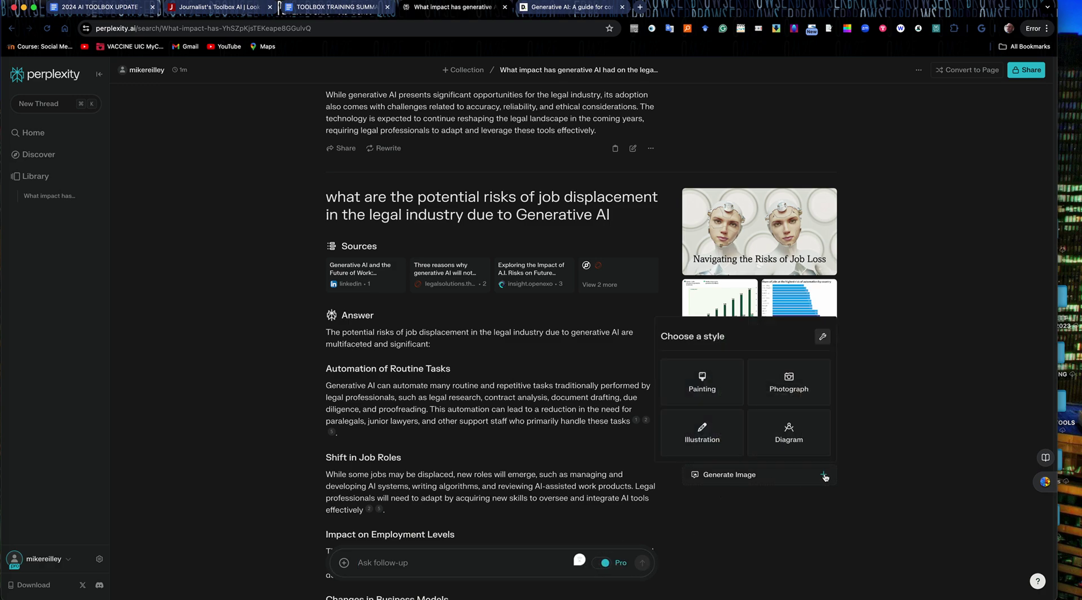
{"action": "left_click", "coordinate": [791, 380]}
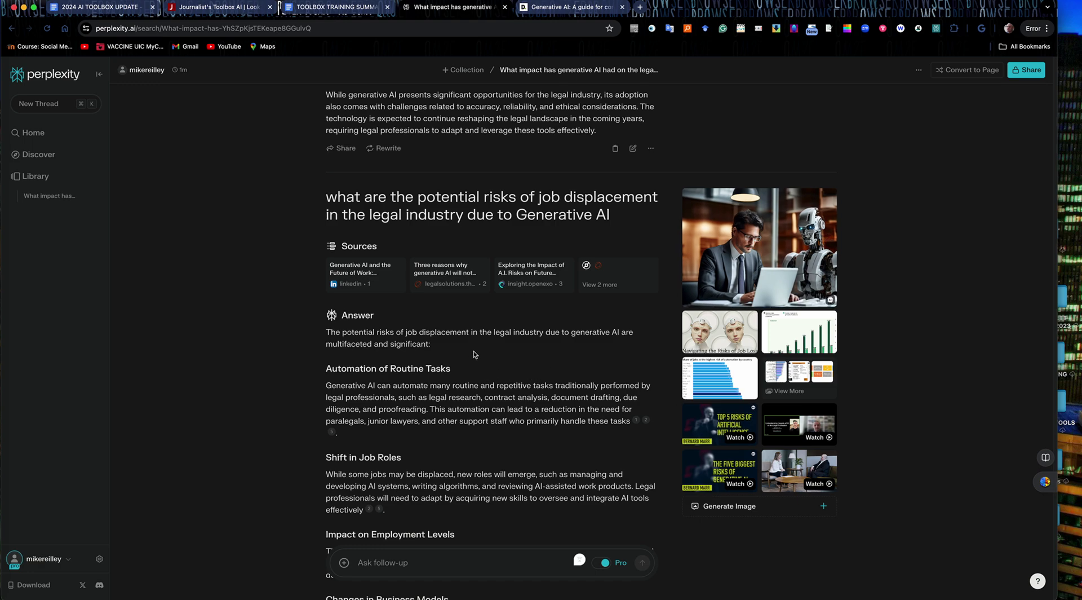
{"action": "scroll", "coordinate": [473, 355], "scroll_direction": "down", "scroll_amount": 3}
Step: Return to the legal-industry question at the top, opening and closing the first answer's ••• menu
{"action": "scroll", "coordinate": [474, 355], "scroll_direction": "up", "scroll_amount": 4}
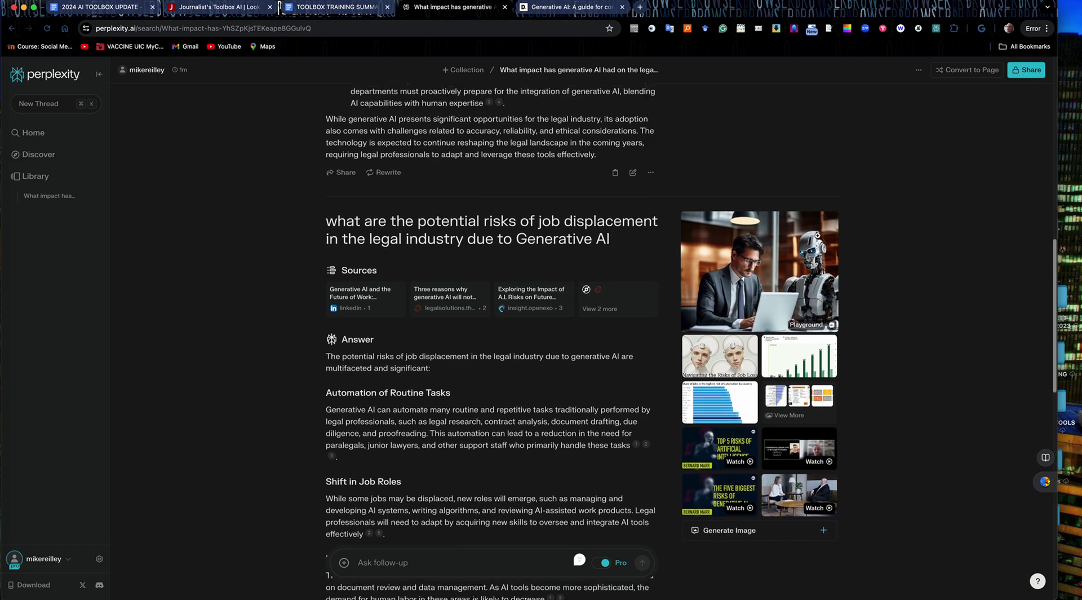
{"action": "scroll", "coordinate": [679, 299], "scroll_direction": "up", "scroll_amount": 12}
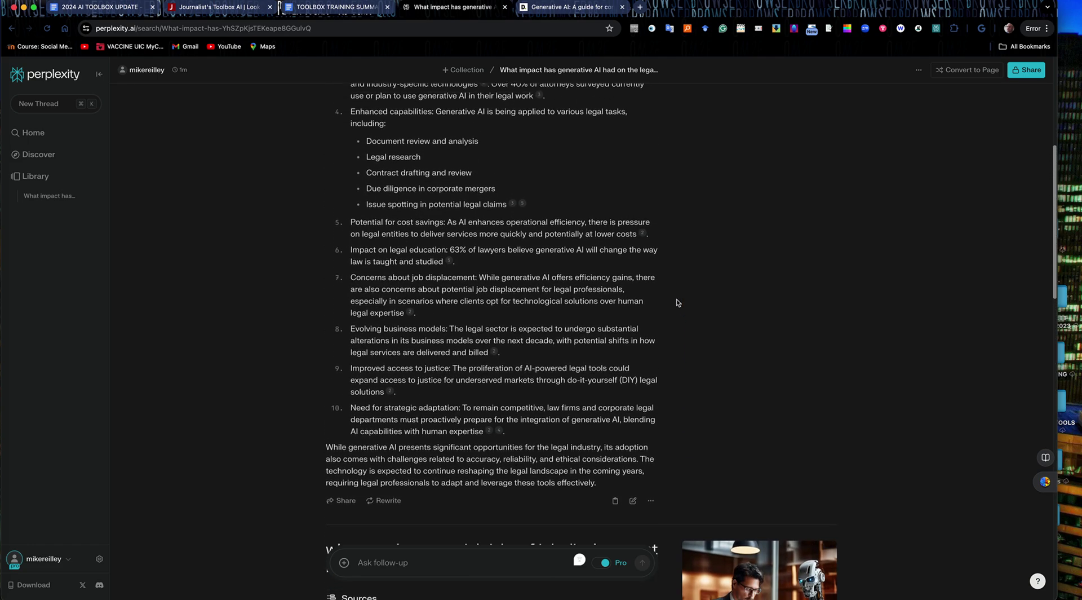
{"action": "scroll", "coordinate": [677, 303], "scroll_direction": "up", "scroll_amount": 2}
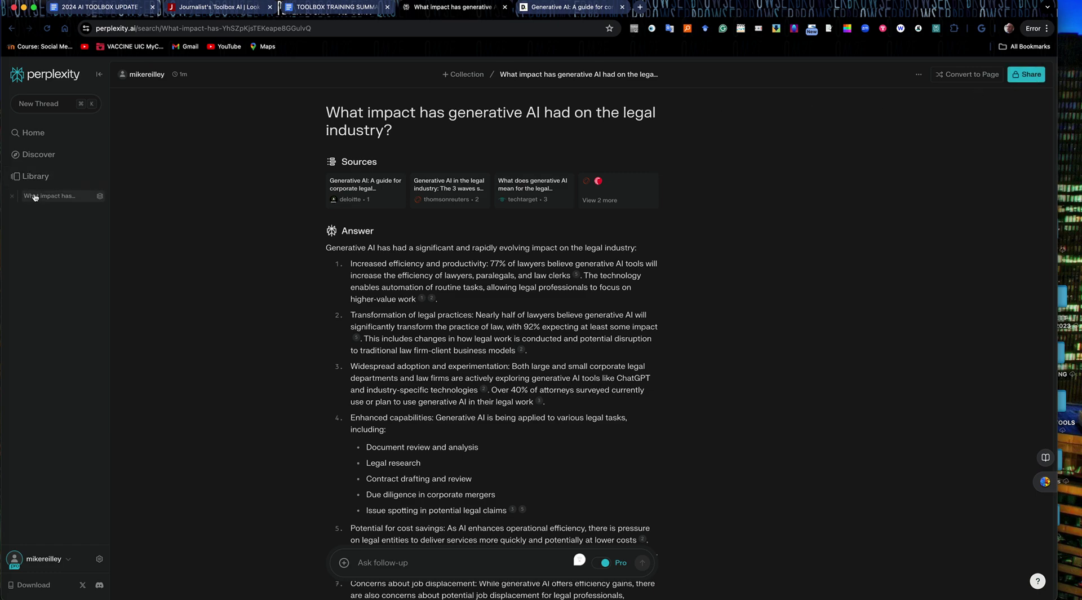
{"action": "scroll", "coordinate": [451, 363], "scroll_direction": "down", "scroll_amount": 7}
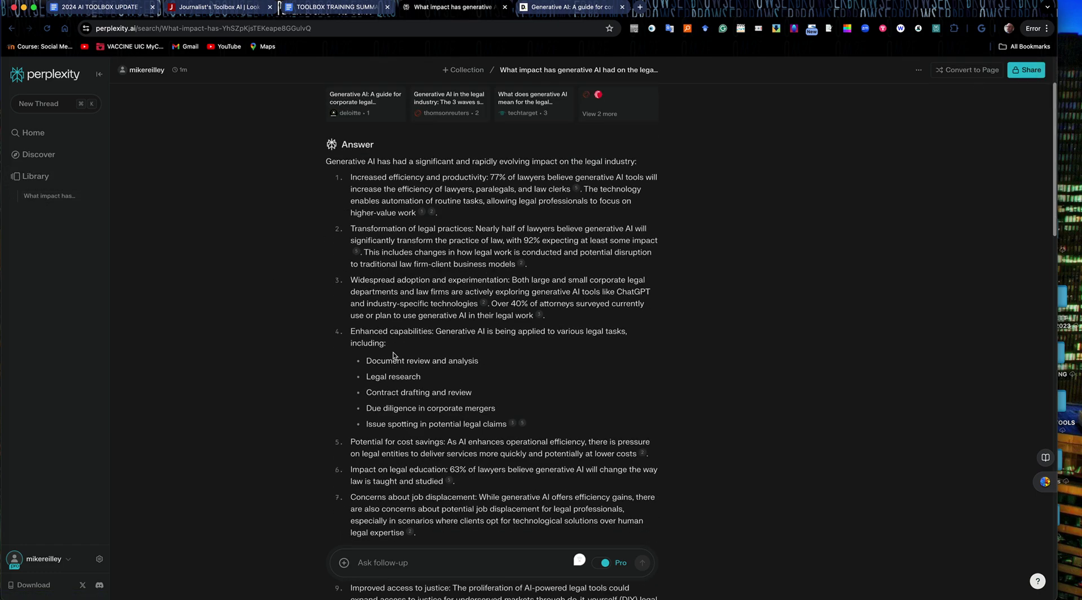
{"action": "scroll", "coordinate": [393, 356], "scroll_direction": "up", "scroll_amount": 2}
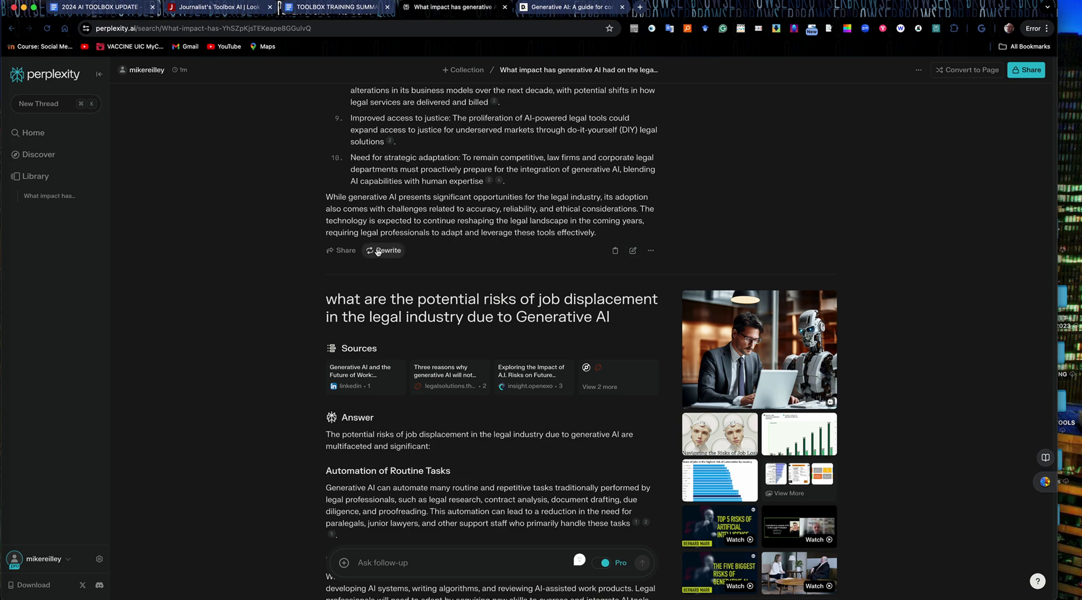
{"action": "left_click", "coordinate": [651, 250]}
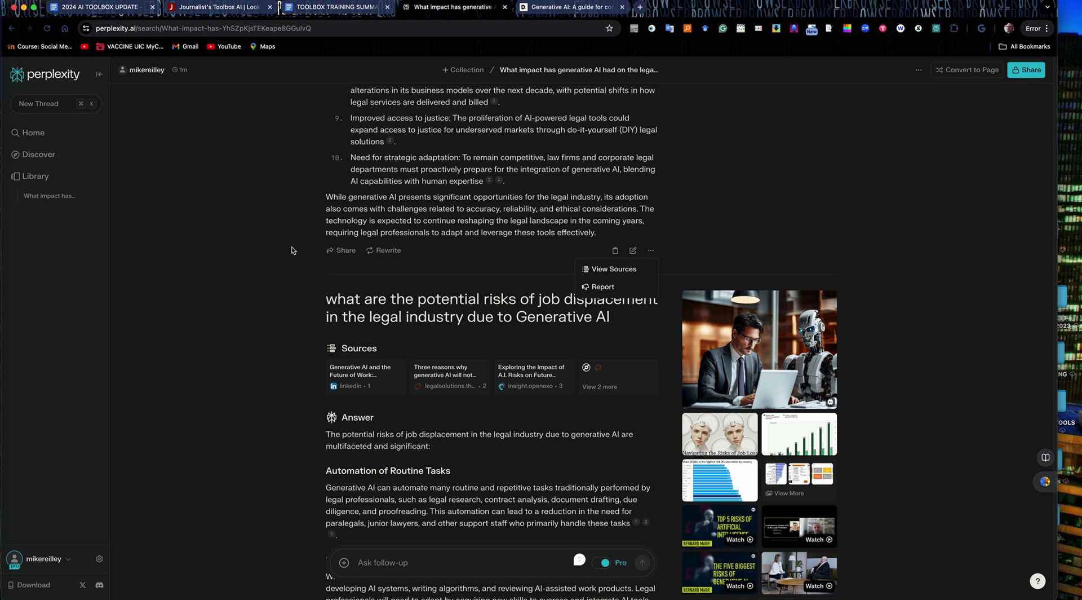
{"action": "left_click", "coordinate": [49, 197]}
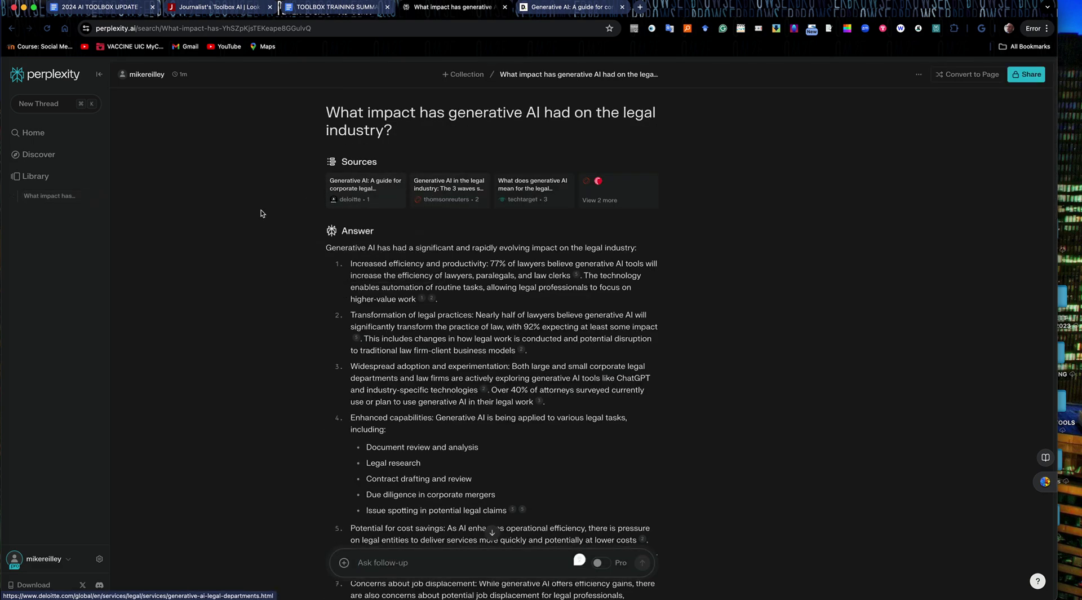
Step: Start a new Perplexity thread with the Pro toggle on, then switch to the training worksheet
{"action": "left_click", "coordinate": [32, 105]}
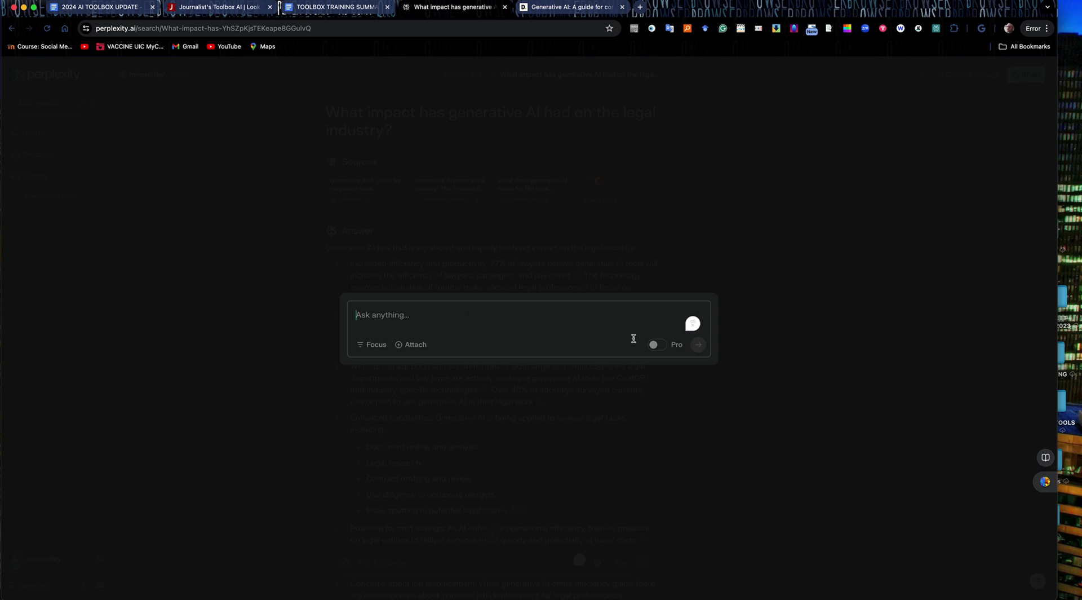
{"action": "left_click", "coordinate": [655, 345]}
{"action": "left_click", "coordinate": [330, 8]}
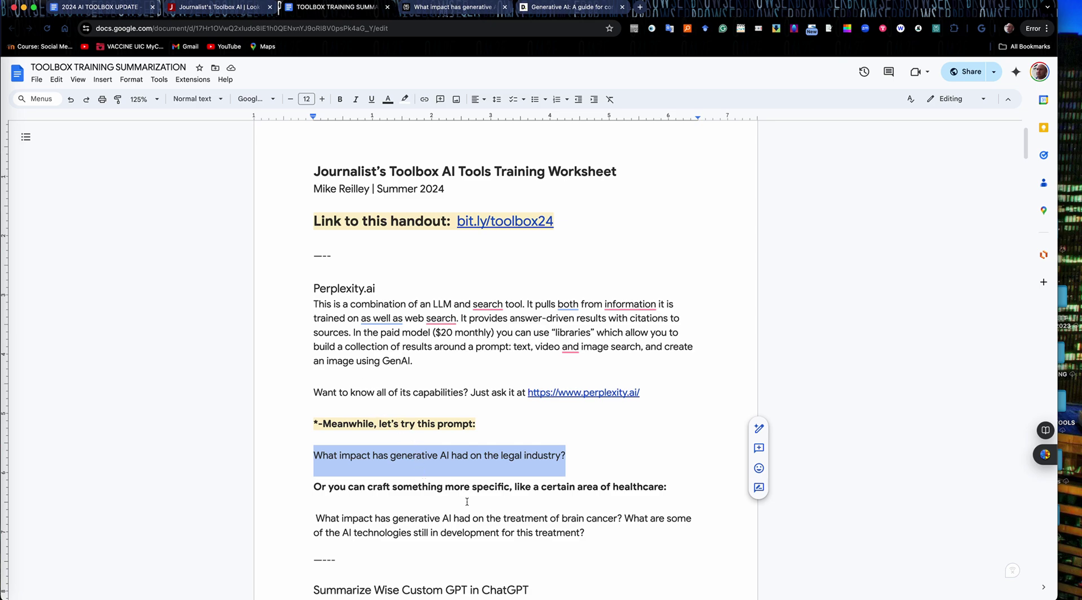
Step: Select the brain-cancer prompt paragraph in the worksheet and go back to Perplexity
{"action": "left_click_drag", "start_coordinate": [589, 533], "coordinate": [307, 523]}
{"action": "key", "text": "super+c"}
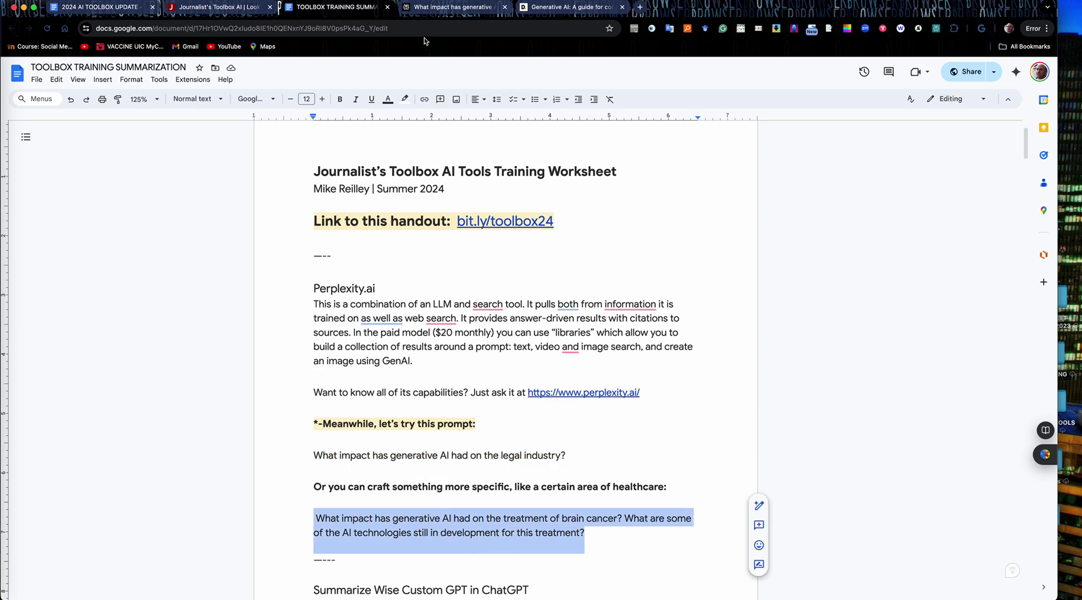
{"action": "left_click", "coordinate": [431, 8]}
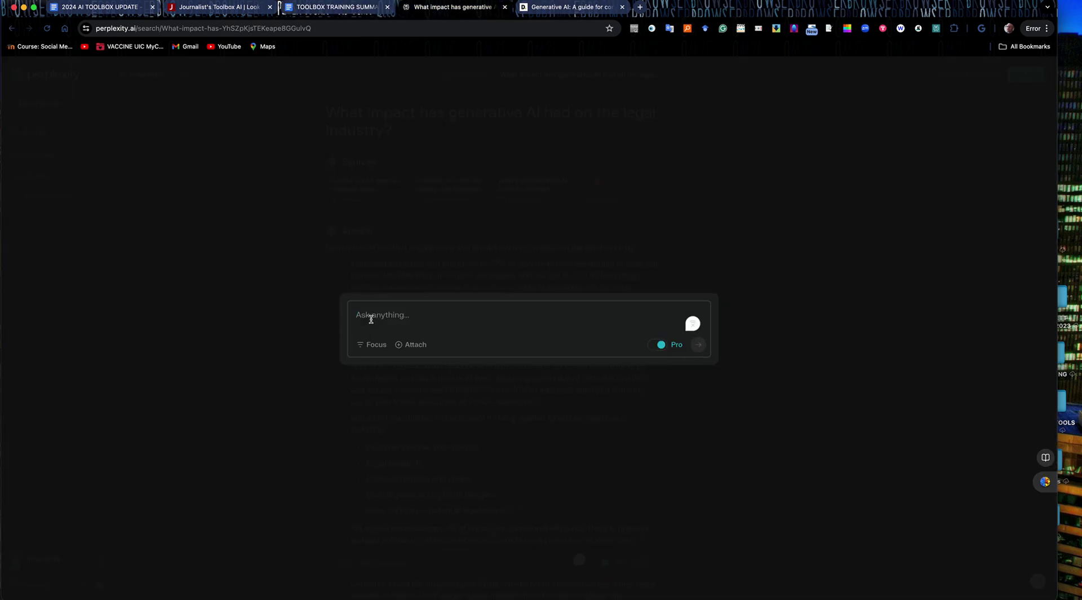
Step: Paste the brain-cancer treatment prompt into the new Pro thread and submit it
{"action": "key", "text": "super+v"}
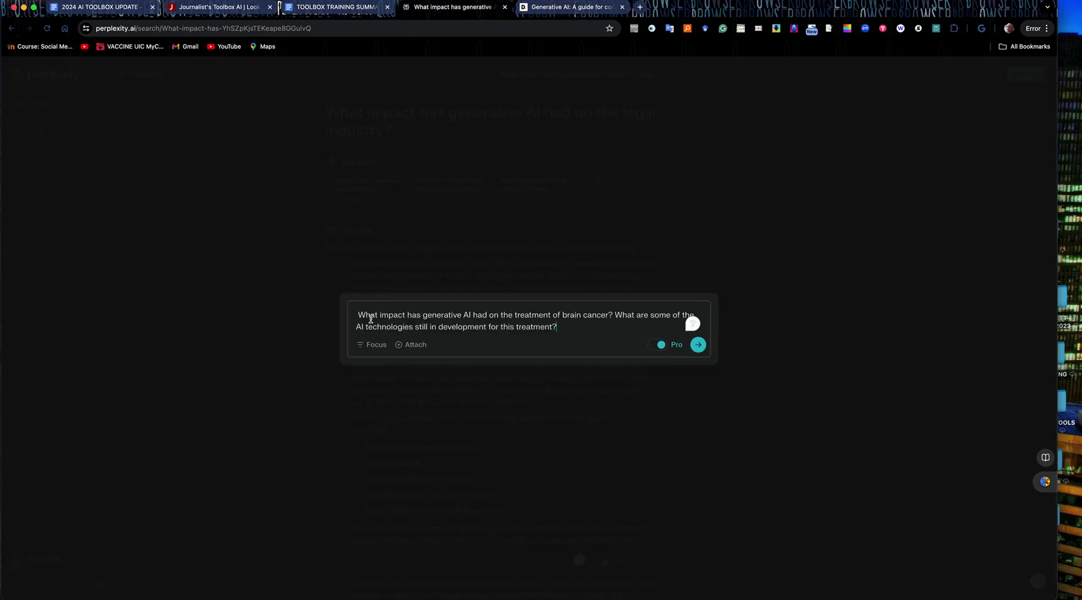
{"action": "left_click", "coordinate": [703, 347]}
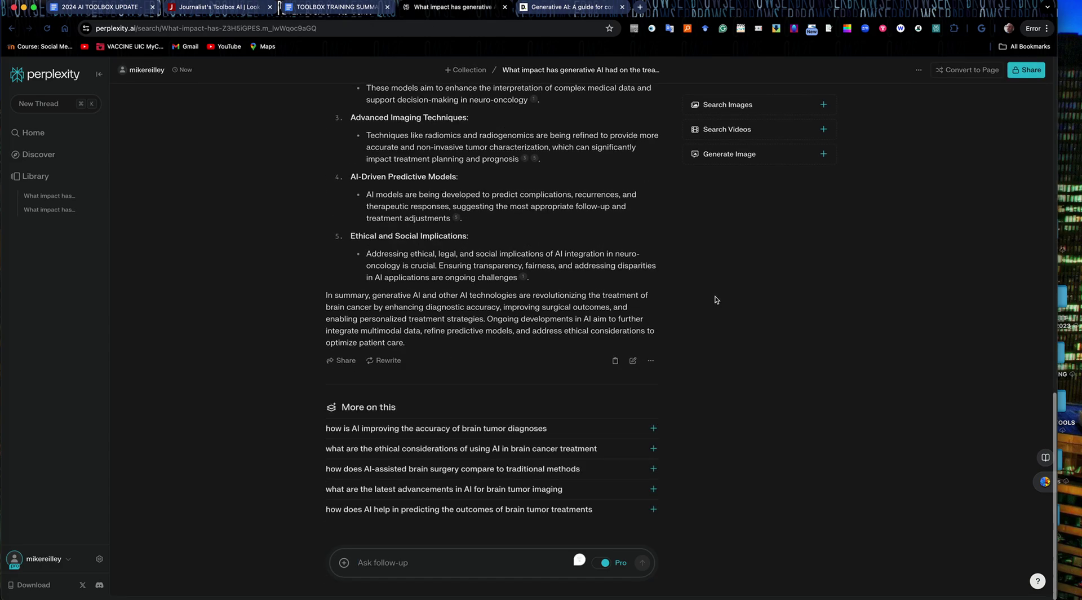
{"action": "scroll", "coordinate": [716, 299], "scroll_direction": "up", "scroll_amount": 20}
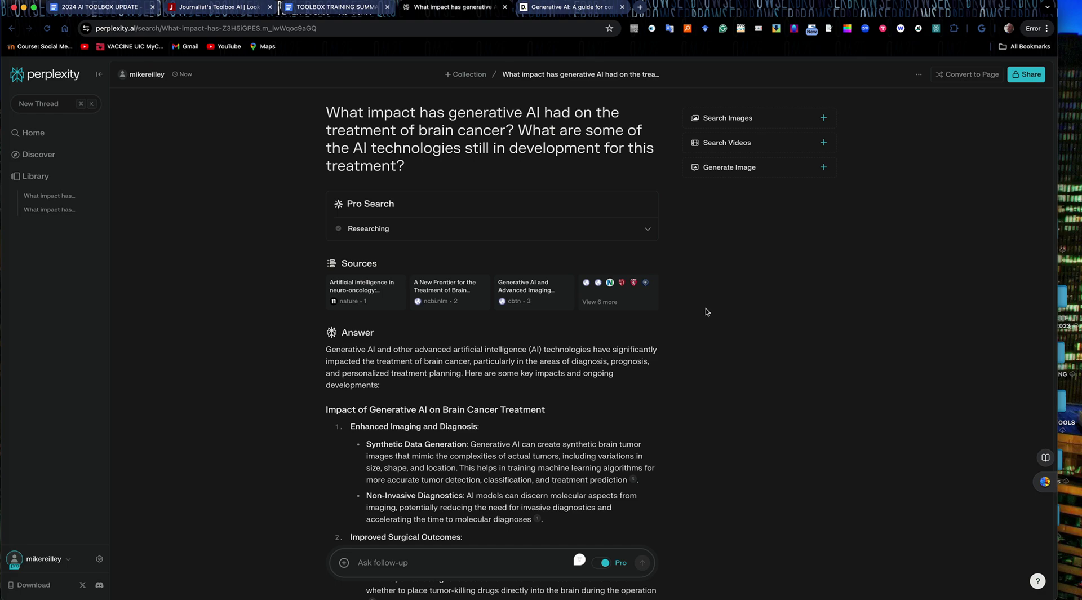
Step: Run Search Images and Search Videos in the panel beside the brain-cancer answer
{"action": "scroll", "coordinate": [493, 459], "scroll_direction": "down", "scroll_amount": 7}
{"action": "scroll", "coordinate": [493, 460], "scroll_direction": "down", "scroll_amount": 8}
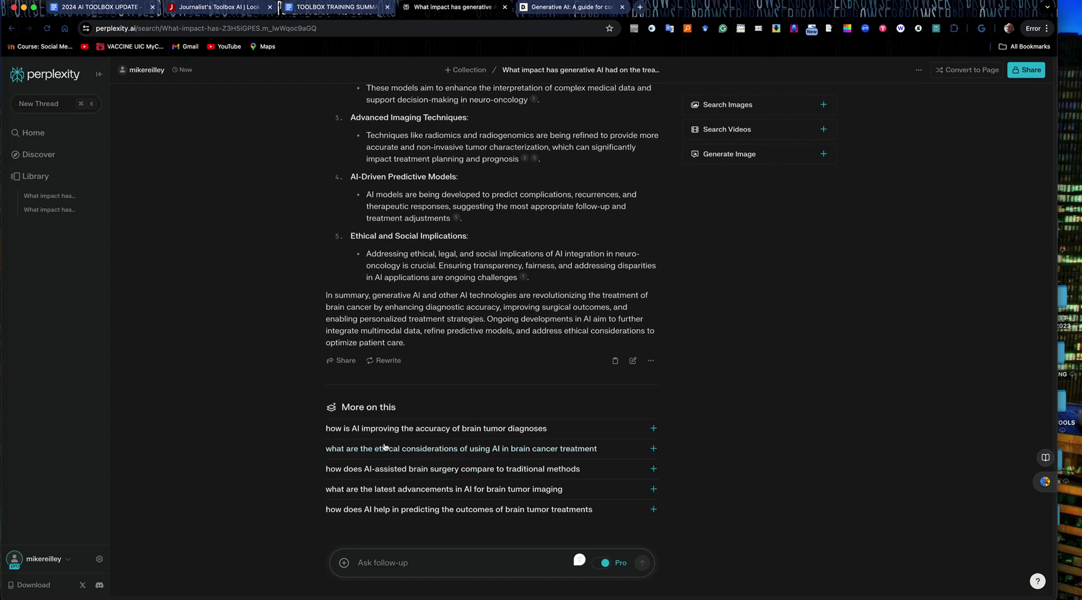
{"action": "scroll", "coordinate": [448, 476], "scroll_direction": "up", "scroll_amount": 20}
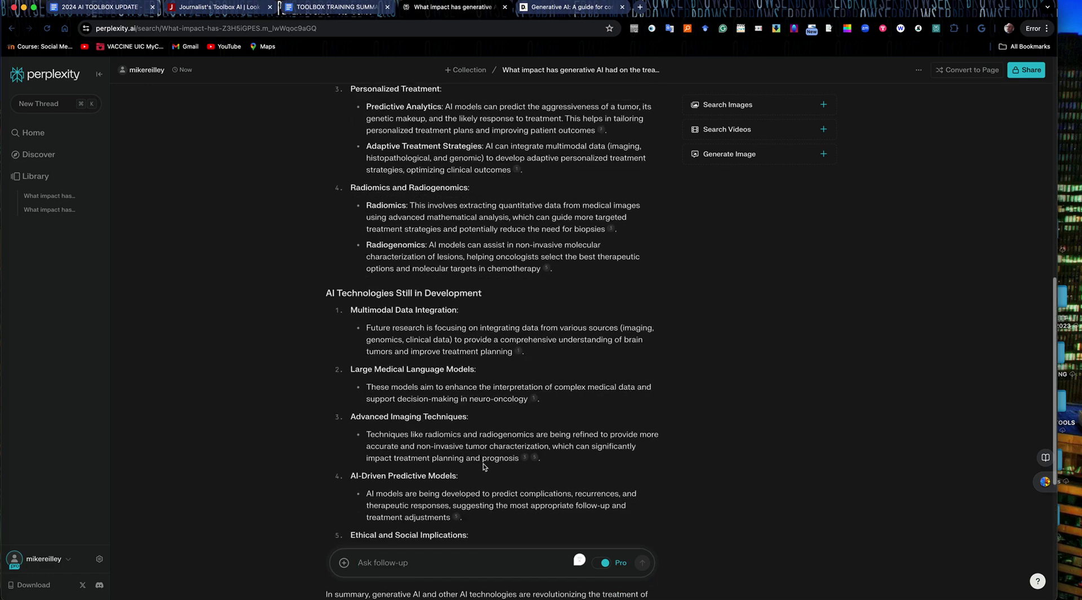
{"action": "left_click", "coordinate": [738, 111]}
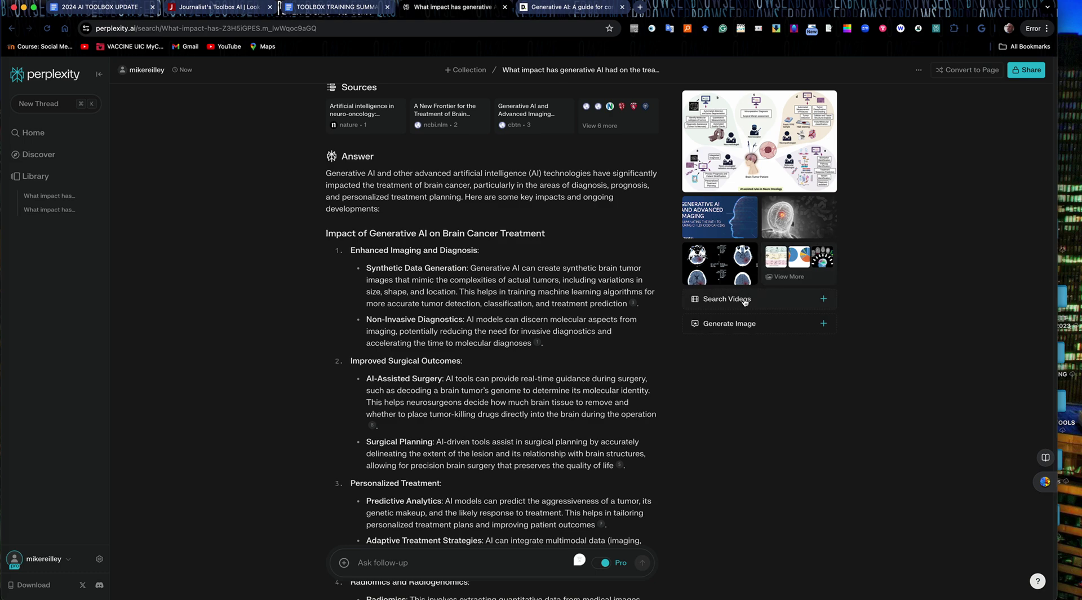
{"action": "left_click", "coordinate": [743, 302]}
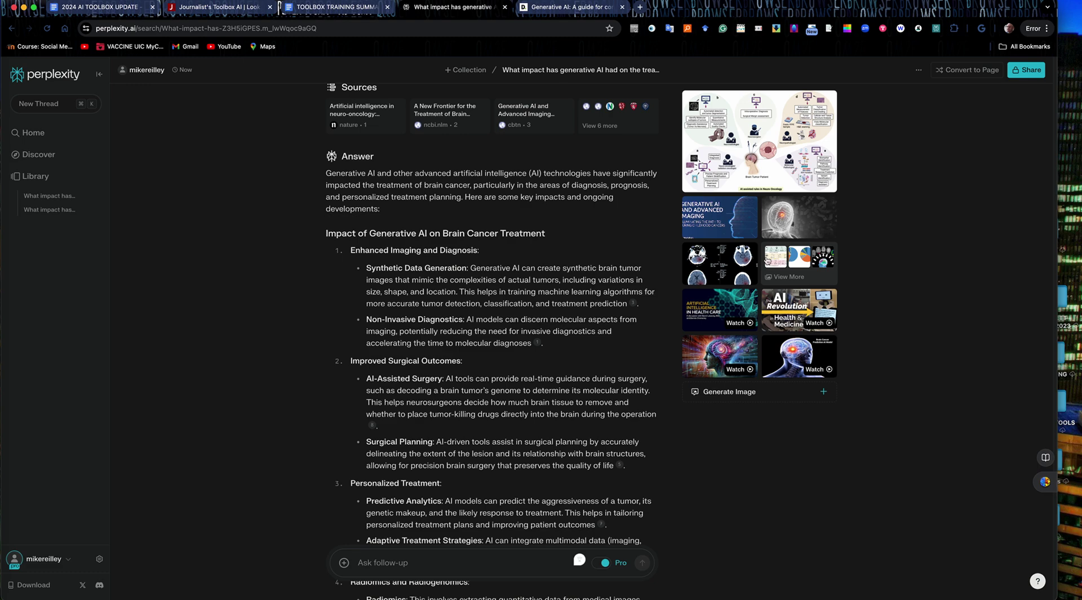
{"action": "scroll", "coordinate": [727, 254], "scroll_direction": "up", "scroll_amount": 2}
{"action": "scroll", "coordinate": [823, 408], "scroll_direction": "up", "scroll_amount": 5}
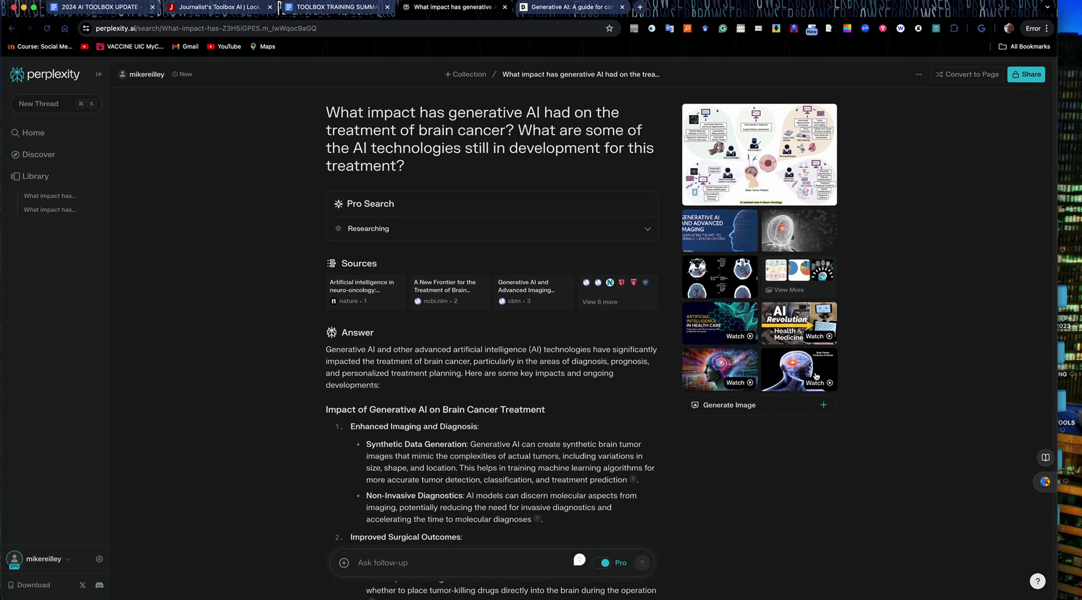
Step: Generate an Illustration-style AI brain image, then switch to the Journalist's Toolbox AI site
{"action": "left_click", "coordinate": [824, 406]}
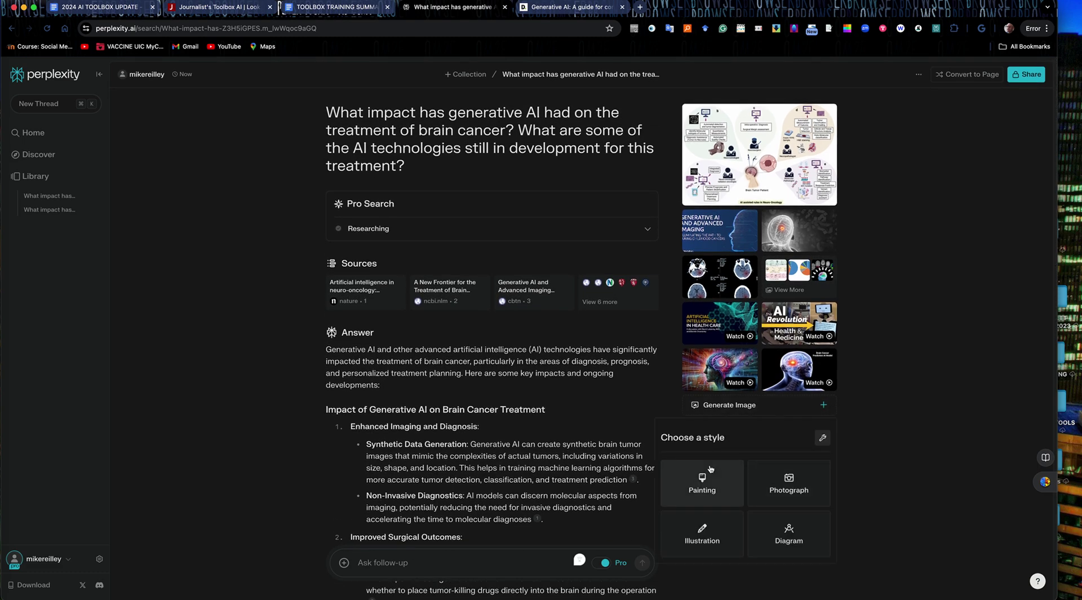
{"action": "left_click", "coordinate": [706, 529]}
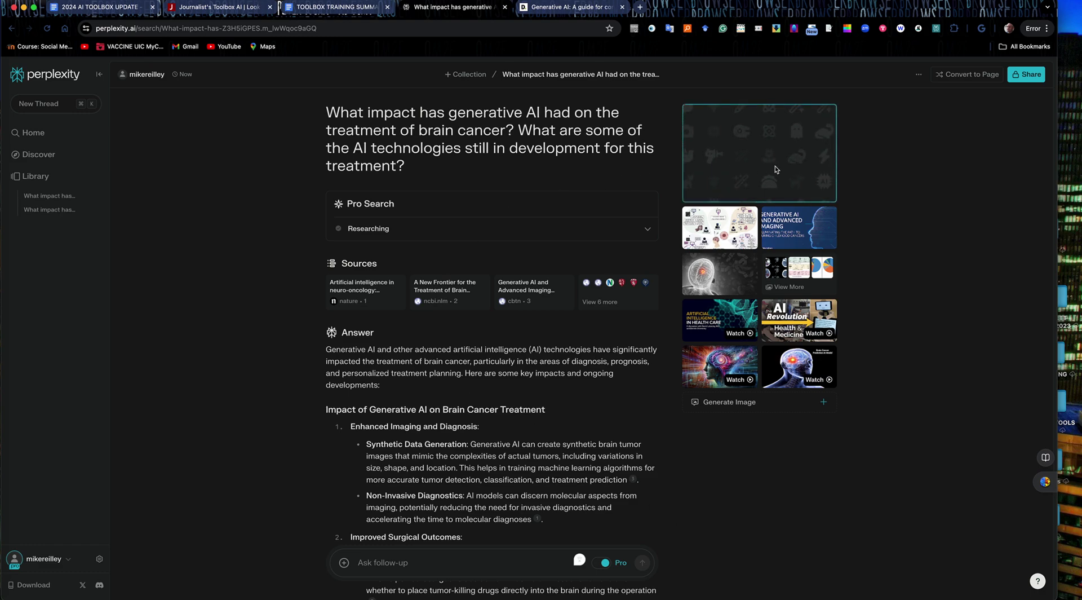
{"action": "mouse_move", "coordinate": [415, 301]}
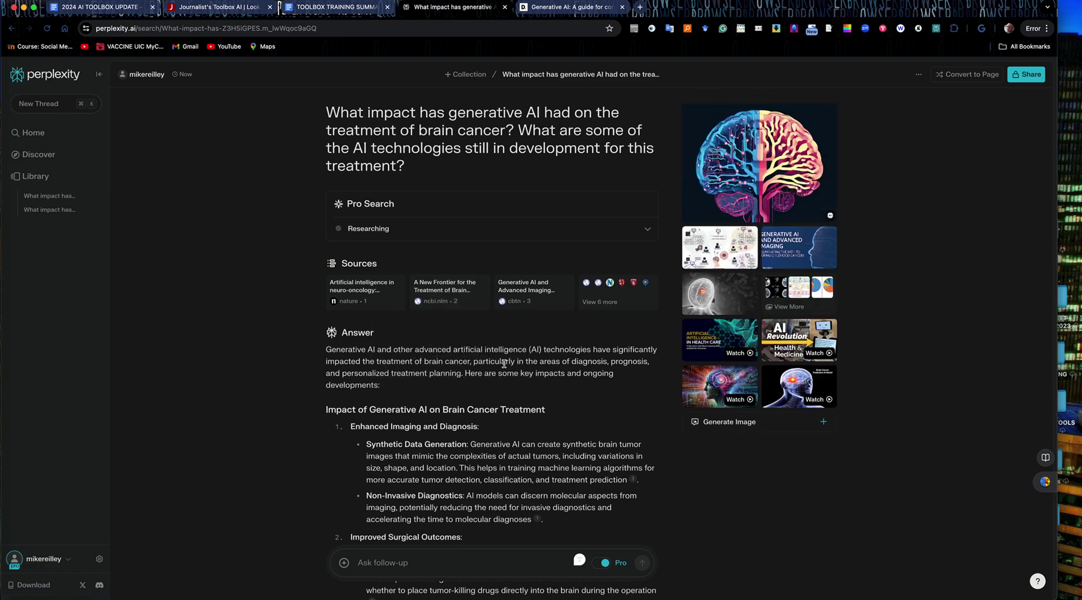
{"action": "left_click", "coordinate": [233, 9]}
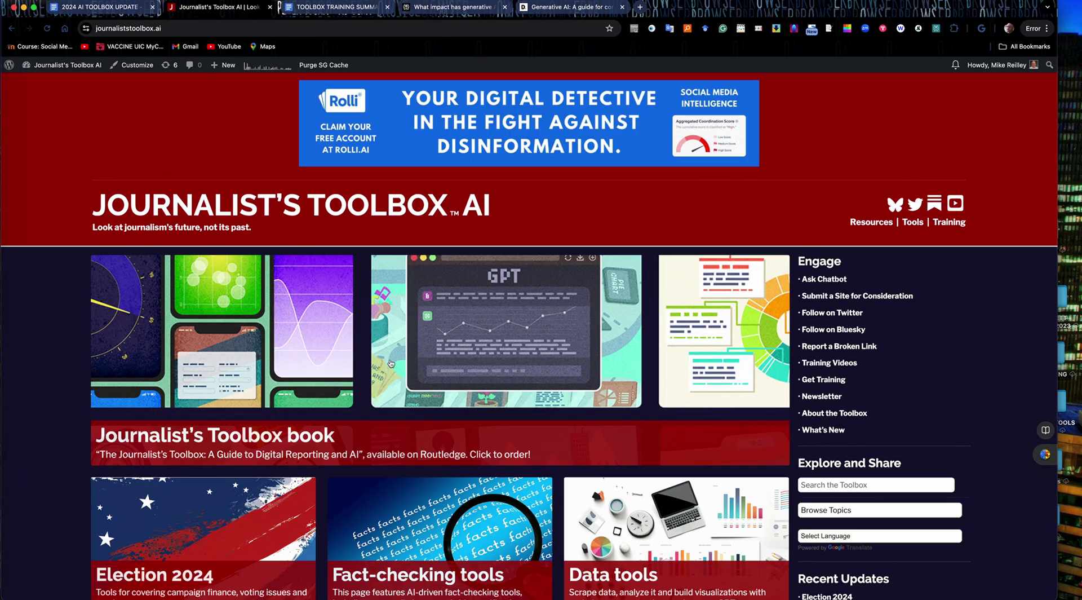
{"action": "scroll", "coordinate": [394, 366], "scroll_direction": "down", "scroll_amount": 5}
{"action": "left_click", "coordinate": [426, 397]}
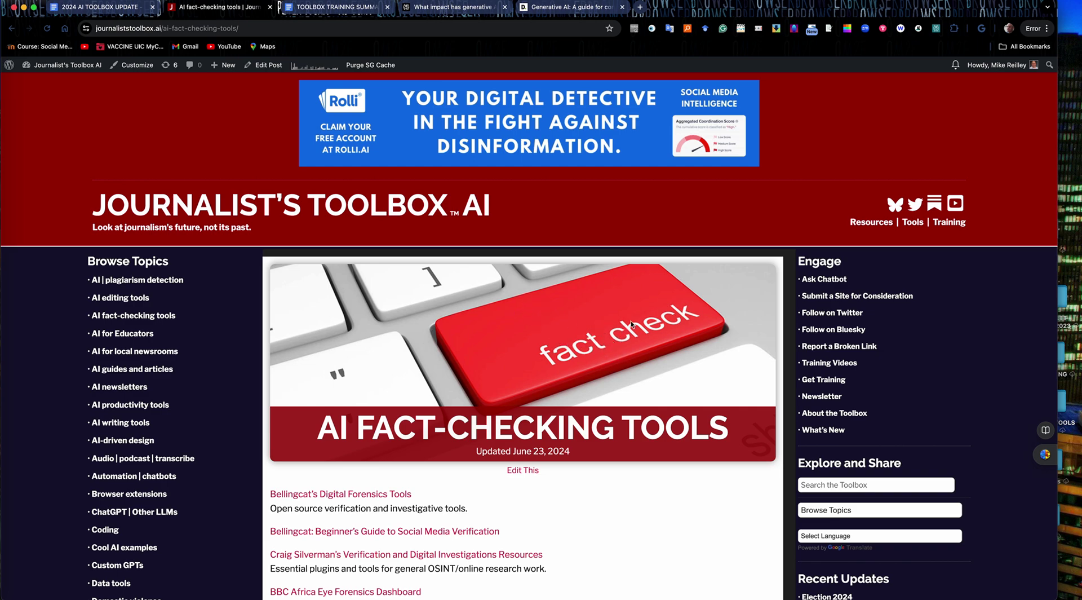
{"action": "left_click", "coordinate": [420, 210]}
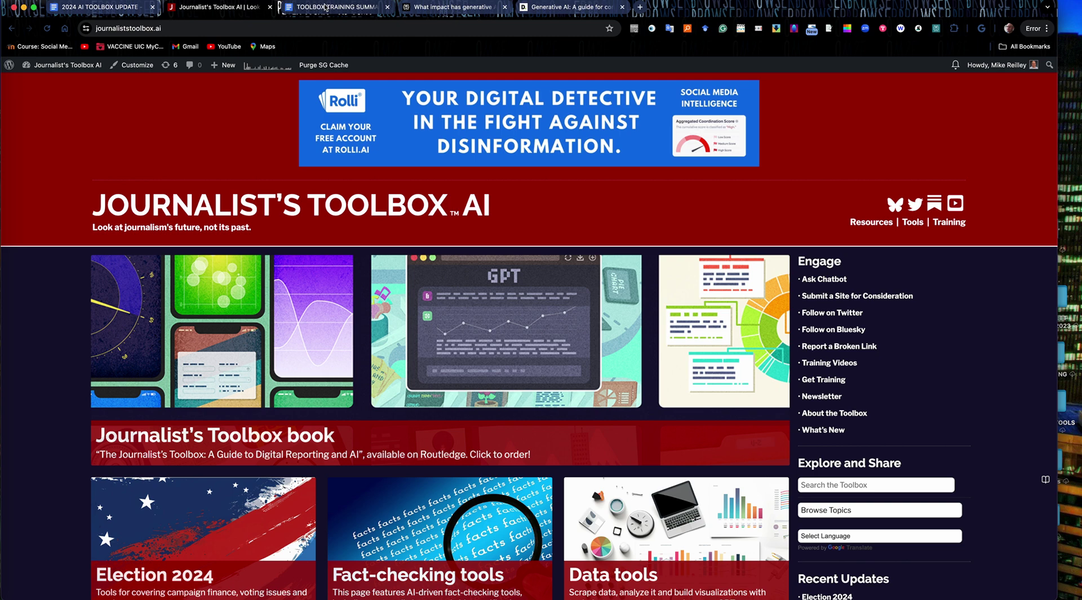
{"action": "left_click", "coordinate": [448, 6]}
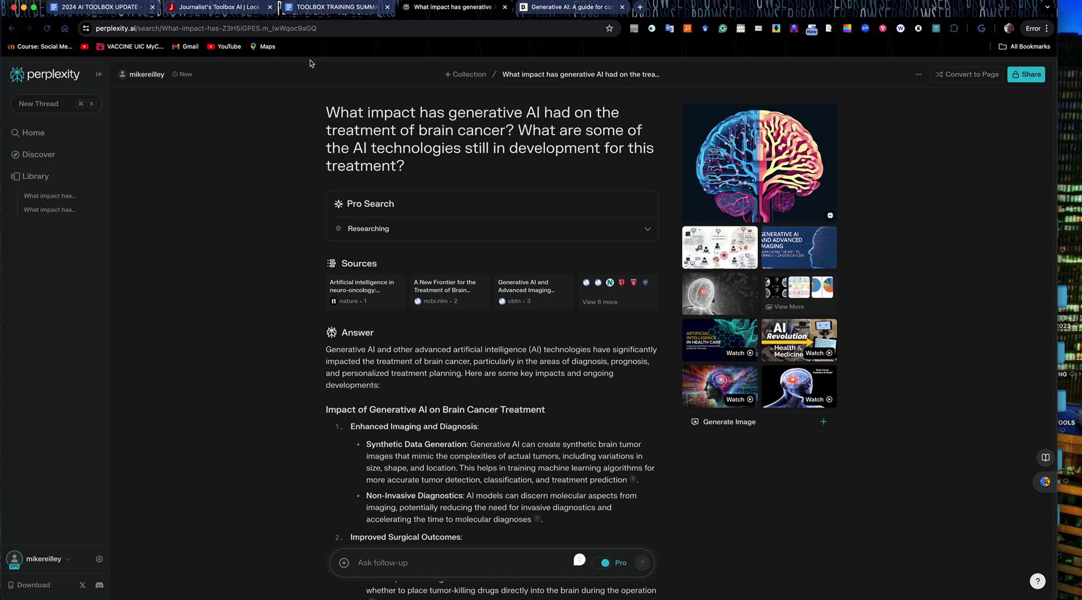
{"action": "left_click", "coordinate": [224, 10]}
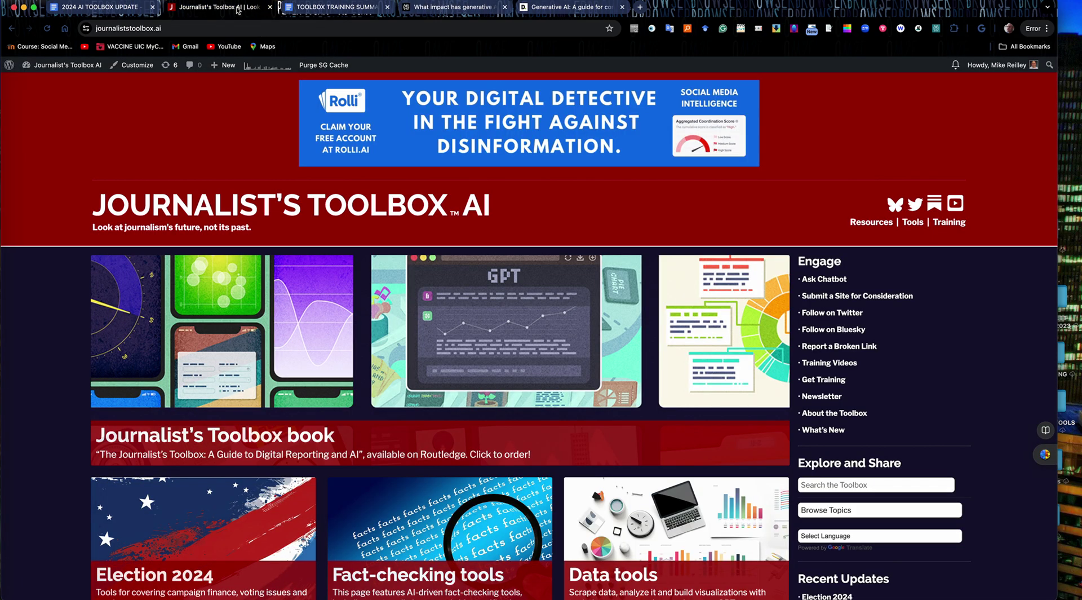
{"action": "left_click", "coordinate": [444, 10]}
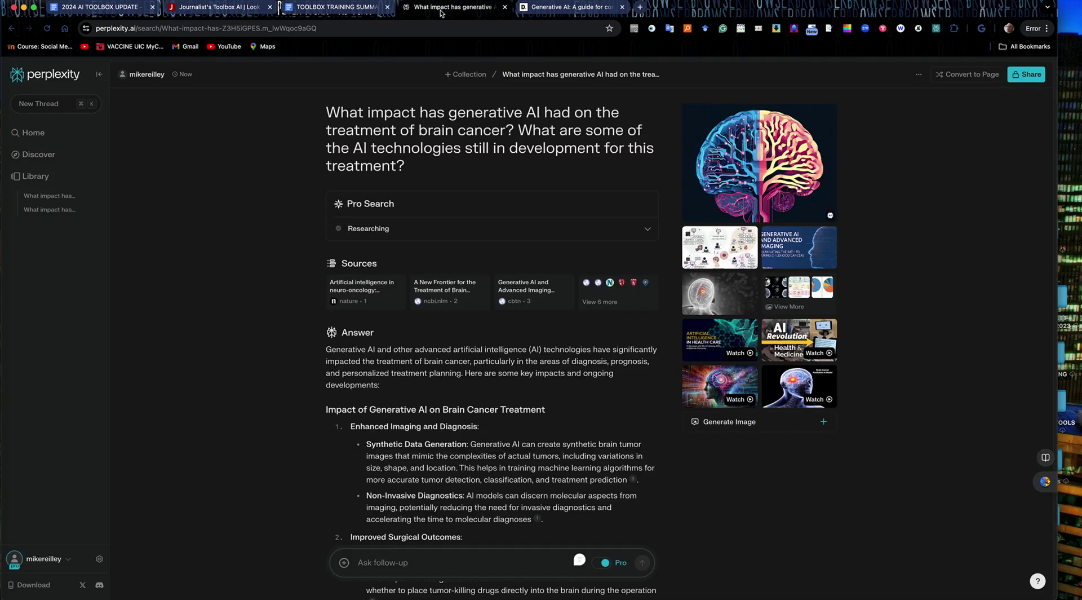